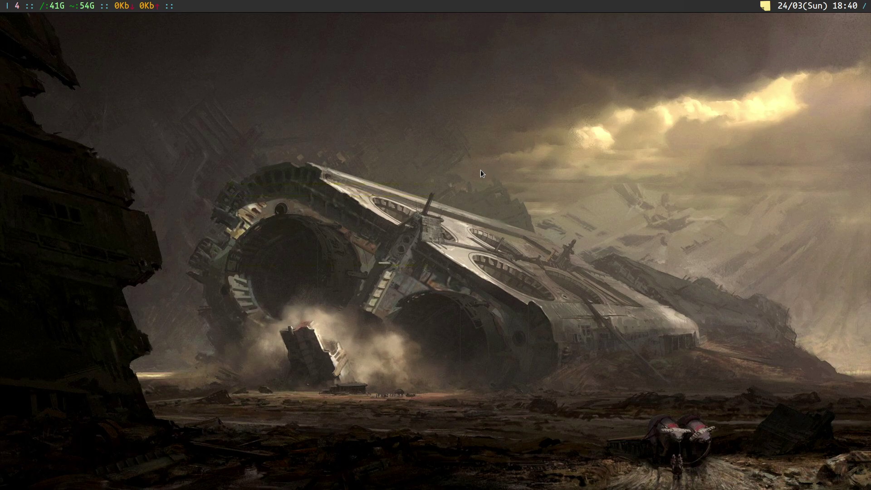
Step: Switch to Firefox's cwm tags page, peek at the repository code, return, then hide Firefox
key(alt+slash)
key(Down)
key(Return)
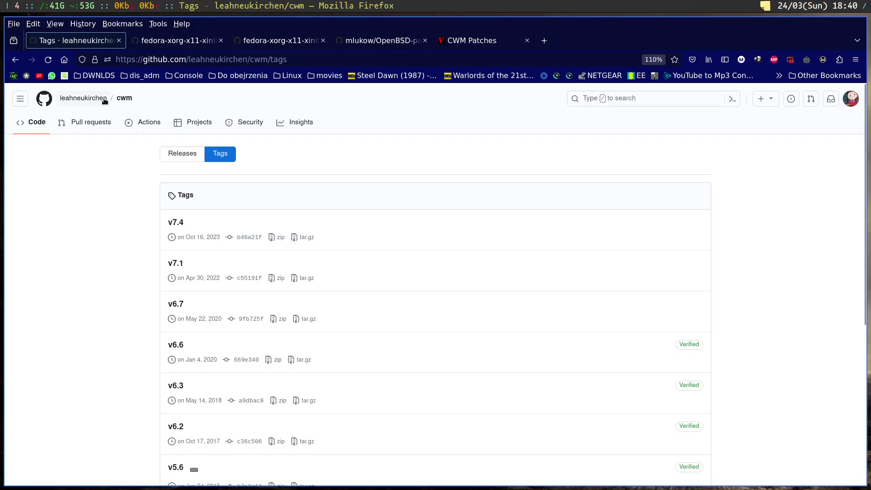
click(123, 100)
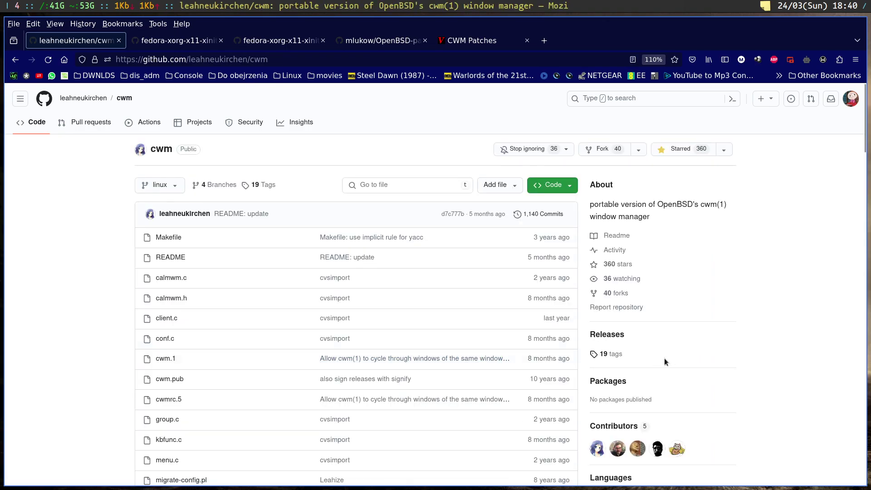
key(alt+Left)
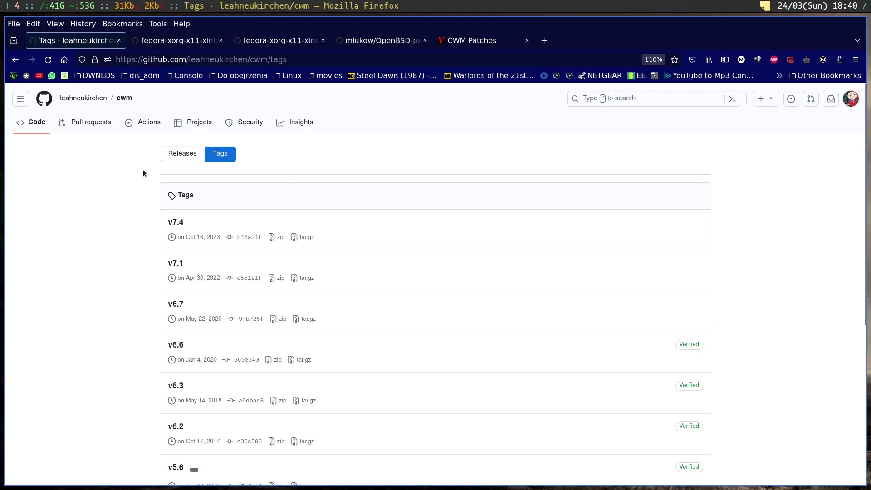
key(alt+Return)
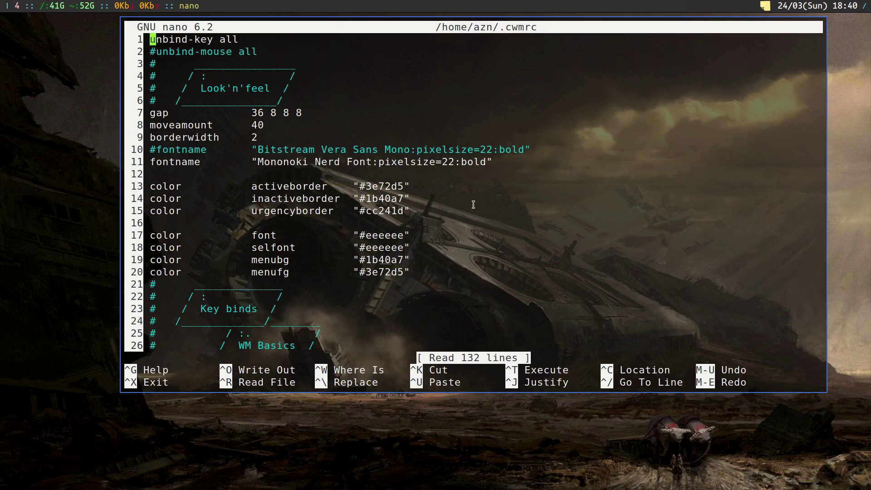
Step: Move the nano window lower-left and arrow through the Look'n'feel lines, including gap 36 8 8 8
drag(473, 205, 426, 236)
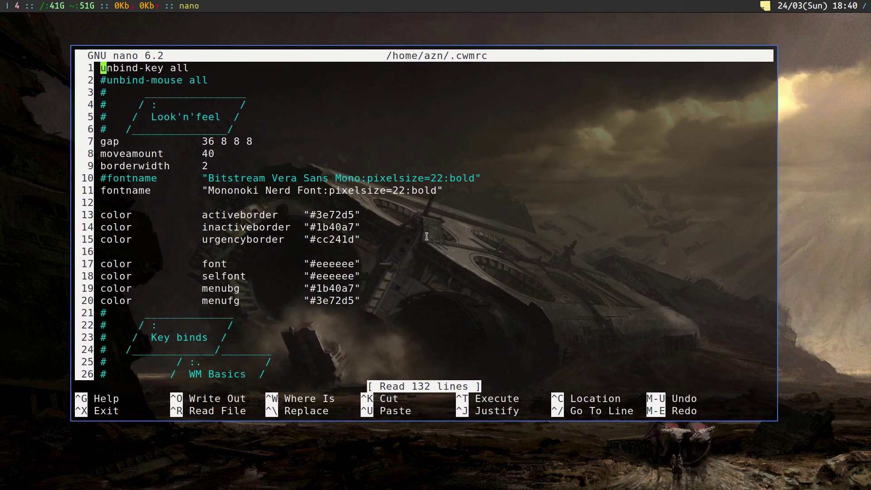
key(Down)
key(Down)
key(Down)
key(Down)
key(Down)
key(Down)
key(Down)
key(Down)
key(Up)
key(Up)
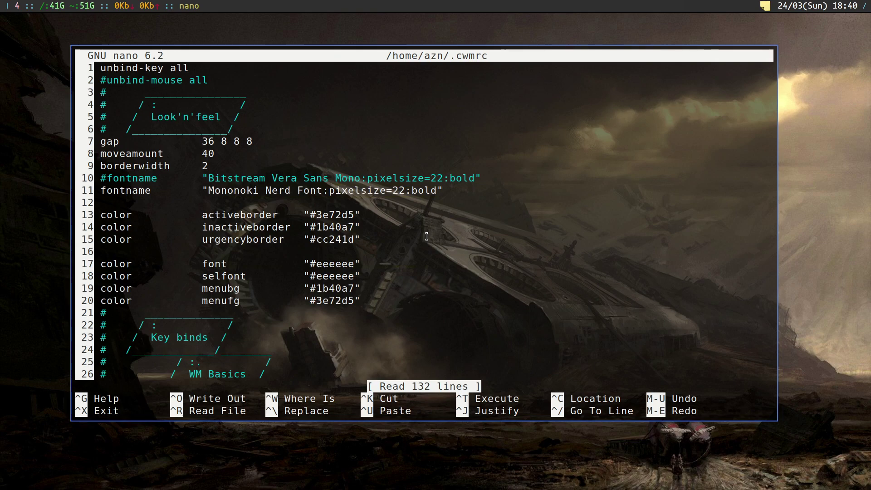
key(Up)
key(Up)
key(Up)
key(Up)
key(Up)
key(Up)
key(Down)
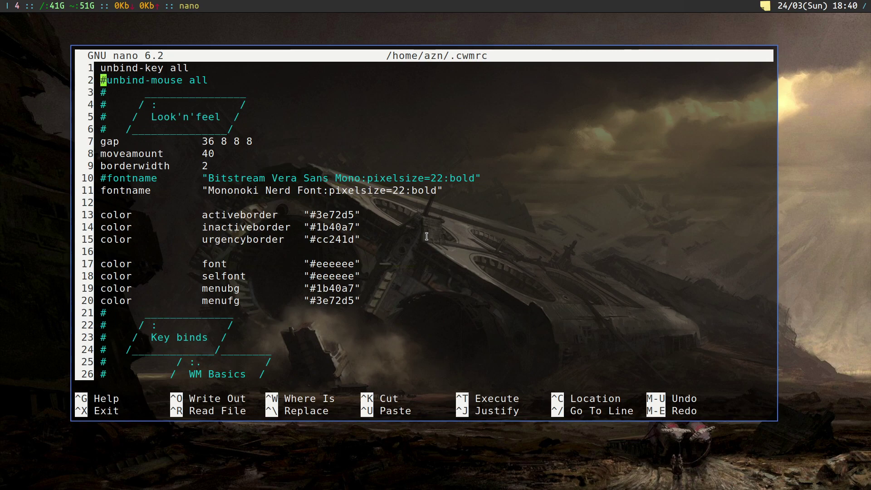
key(Down)
key(Down)
key(Down)
key(Down)
key(Down)
key(End)
key(Left)
key(Left)
key(Left)
key(Left)
key(Left)
key(Left)
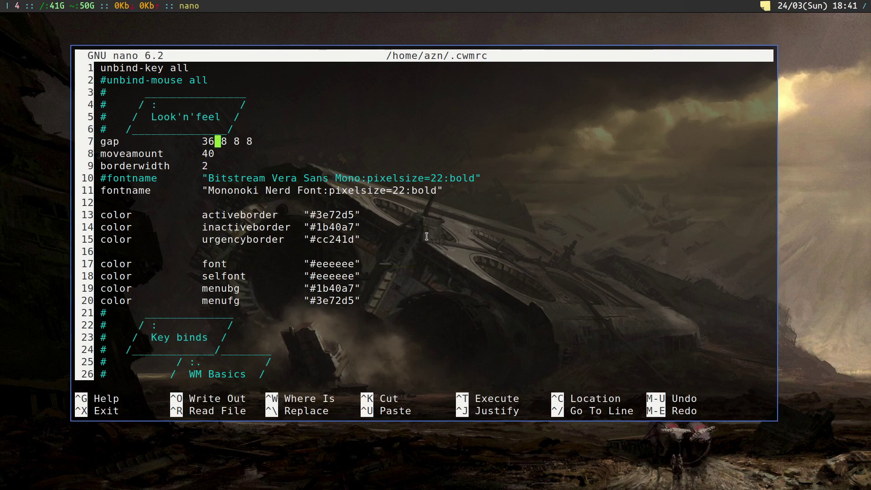
key(Right)
key(Right)
key(Right)
key(Right)
key(Right)
key(Down)
Step: Nudge the nano window around with cwm's Super+h/j/k move keys
key(super+h)
key(super+j)
key(super+j)
key(super+k)
key(super+k)
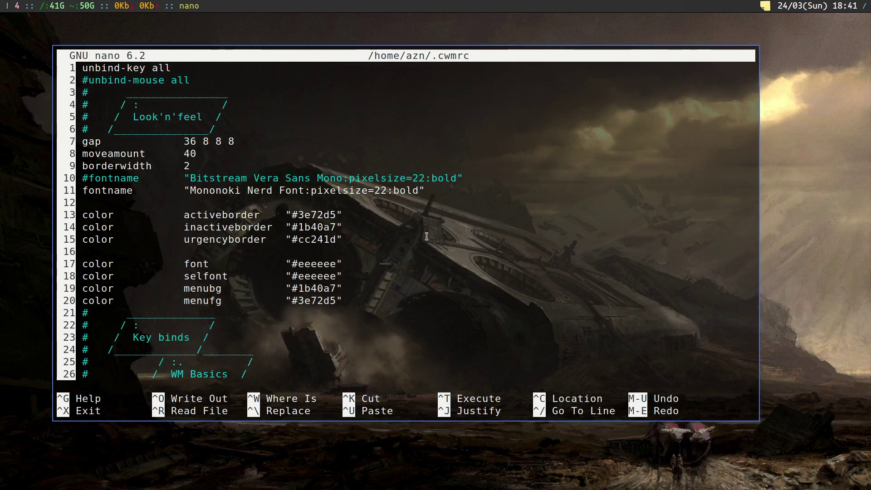
key(Down)
key(Down)
key(Down)
key(Down)
key(Down)
key(Down)
key(Down)
key(Down)
key(Down)
key(Down)
key(Down)
key(Down)
key(Down)
key(Down)
key(Down)
key(Down)
key(Down)
key(Down)
key(Down)
key(Down)
key(Down)
key(Down)
key(Down)
key(Down)
key(Down)
key(Down)
key(Down)
key(Down)
key(Down)
key(Down)
key(Down)
key(Down)
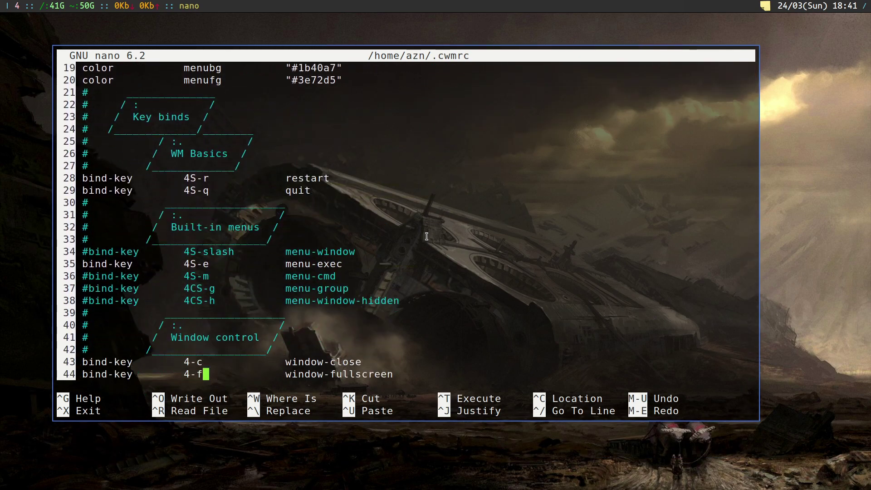
key(Up)
key(Up)
key(Up)
key(Up)
key(Up)
key(Up)
key(Up)
key(Up)
key(Up)
key(Up)
key(Up)
key(Up)
key(Up)
key(Up)
key(Up)
key(Up)
key(Home)
key(Right)
key(Right)
key(Right)
key(Right)
key(Right)
key(Right)
key(Right)
key(Right)
key(Right)
key(Right)
key(Right)
key(Right)
key(Right)
key(Right)
key(Right)
key(Right)
key(Right)
key(Right)
key(Right)
key(Right)
key(Right)
key(Down)
key(Down)
key(Down)
key(Down)
key(Down)
key(Down)
key(End)
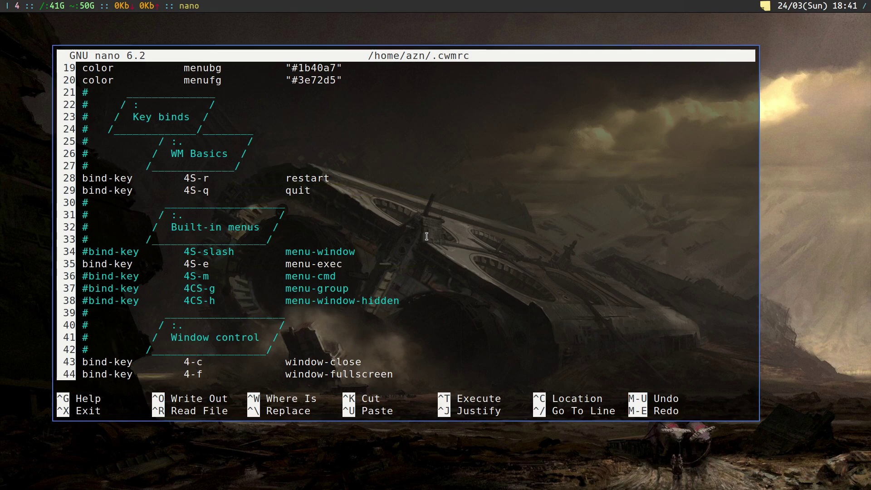
key(Down)
key(Down)
key(Down)
key(Down)
key(Down)
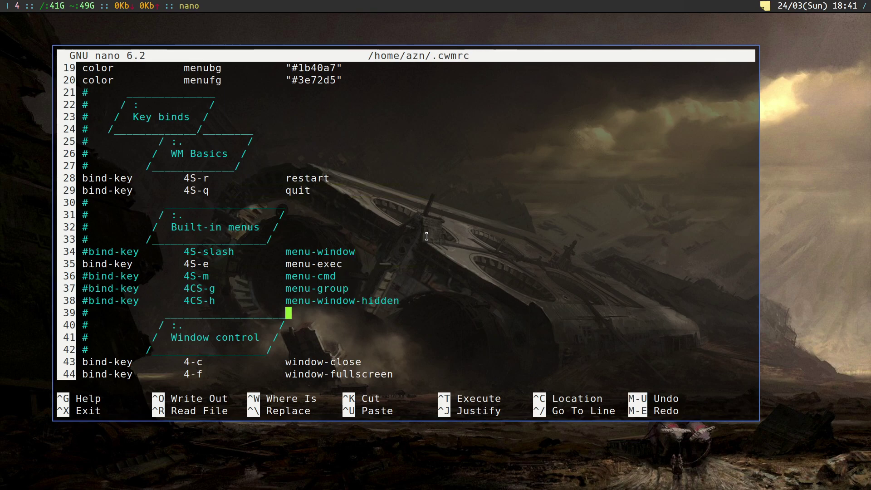
key(Up)
key(End)
key(Up)
key(Up)
key(Up)
key(Up)
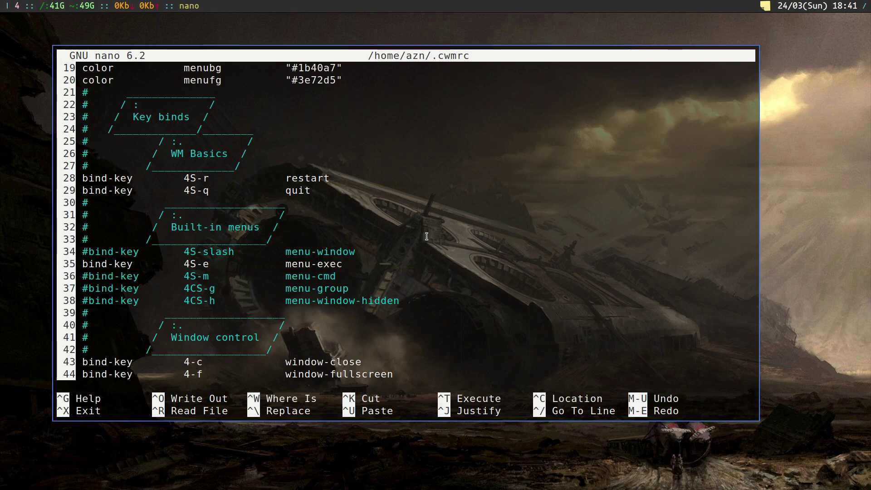
key(Down)
key(super+shift+e)
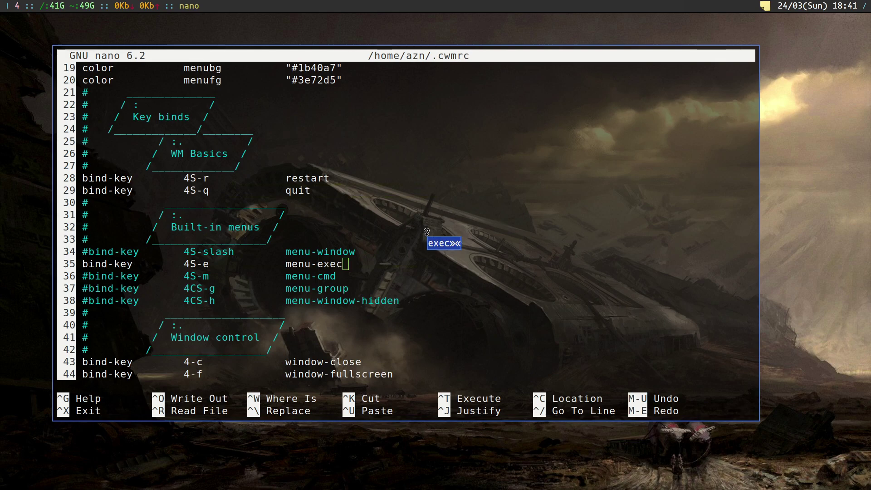
text(gimp)
key(Return)
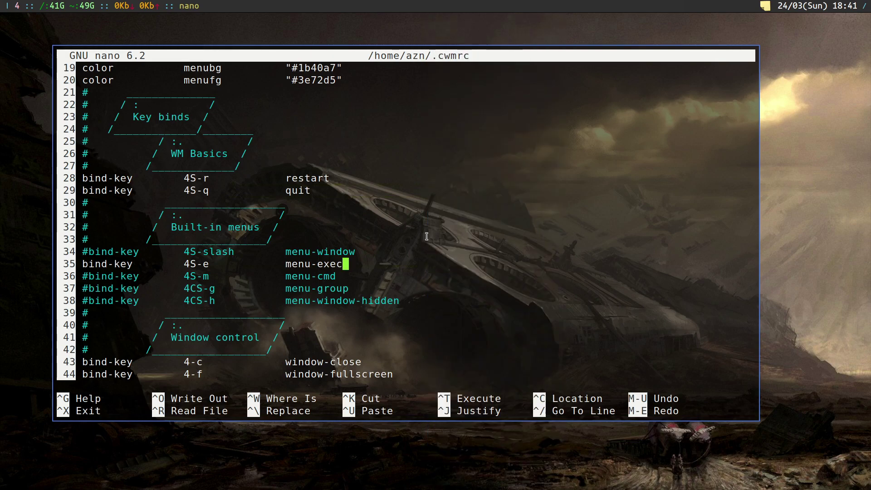
key(Down)
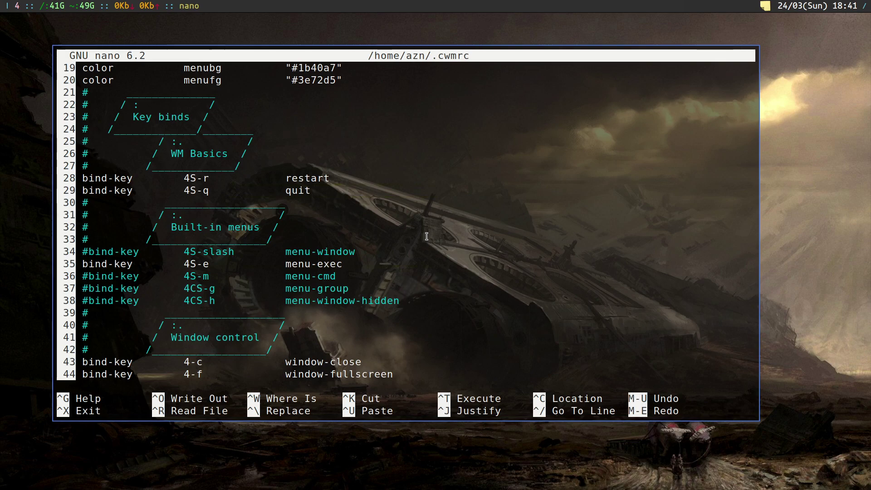
key(Up)
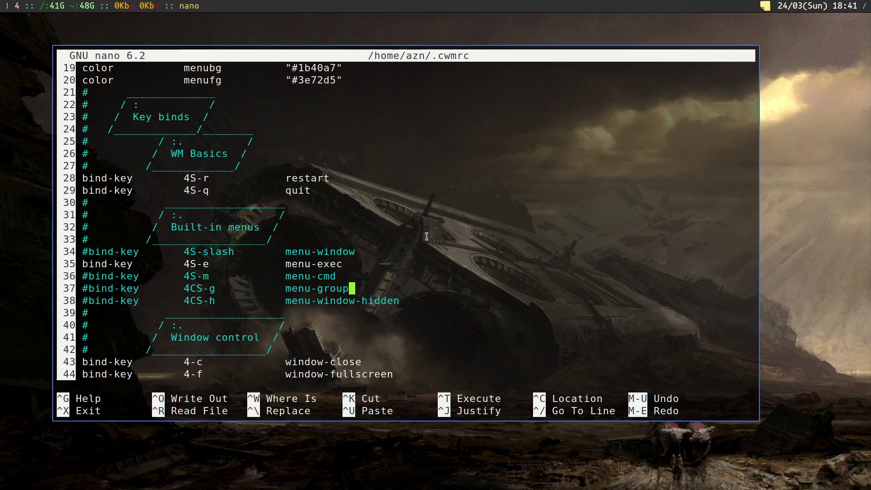
key(Down)
key(Down)
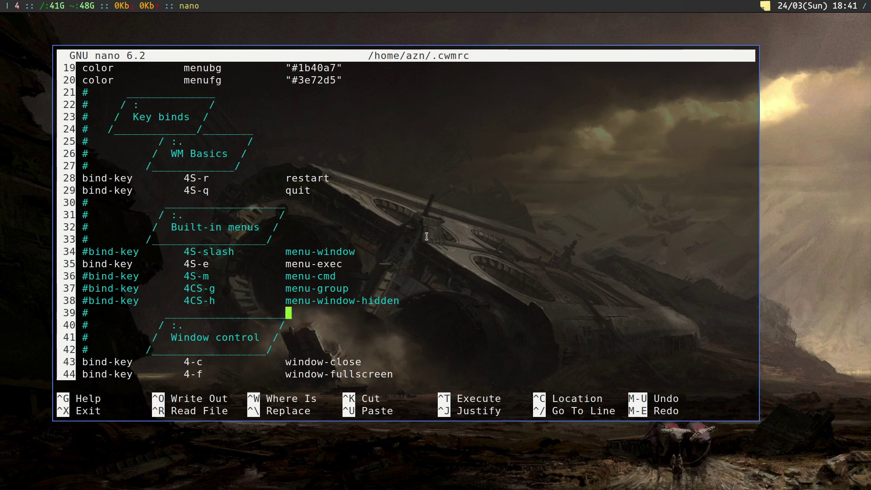
click(34, 181)
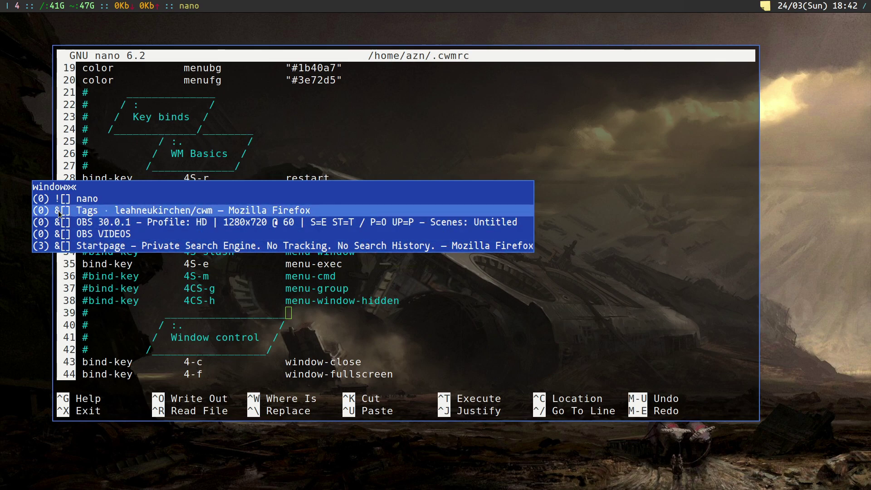
click(183, 151)
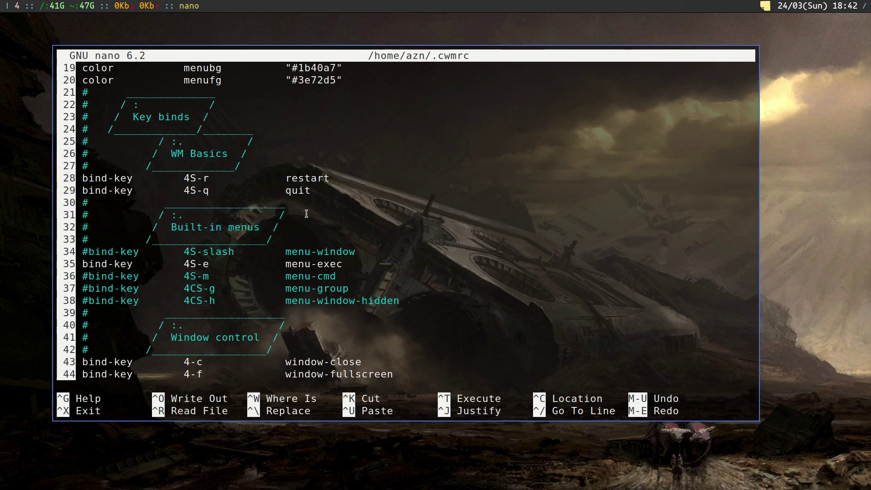
Step: Browse the window control bindings and toggle nano to full height and back with Super+Shift+v
key(Down)
key(Down)
key(Down)
key(Down)
key(Down)
key(Down)
key(Down)
key(Down)
key(Down)
key(Down)
key(Down)
key(Down)
key(Down)
key(Down)
key(Down)
key(Down)
key(Up)
key(Up)
key(Up)
key(Up)
key(Up)
key(Up)
key(Up)
key(Up)
key(Up)
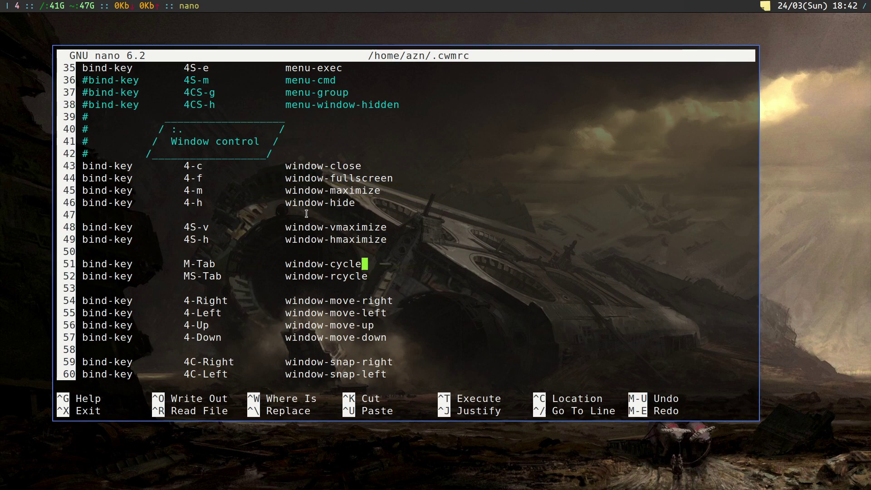
key(Up)
key(Up)
key(Up)
key(Up)
key(Up)
key(Up)
key(Up)
key(Down)
key(Down)
key(Down)
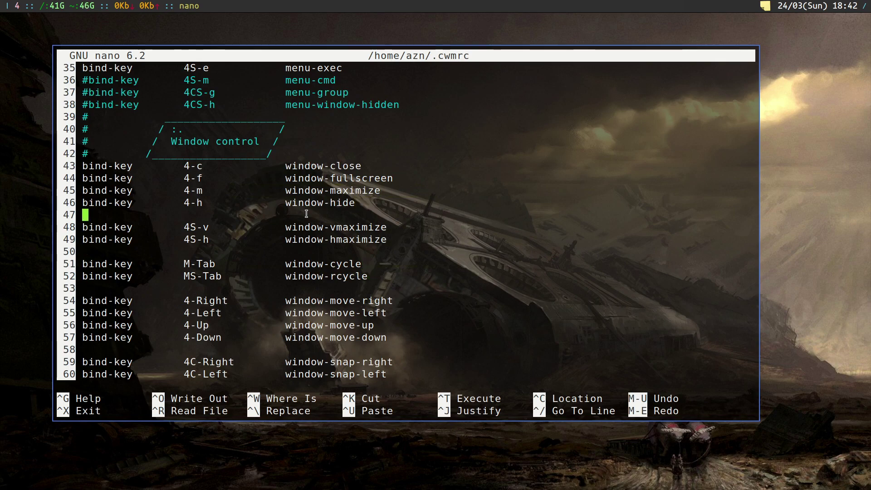
key(Down)
key(End)
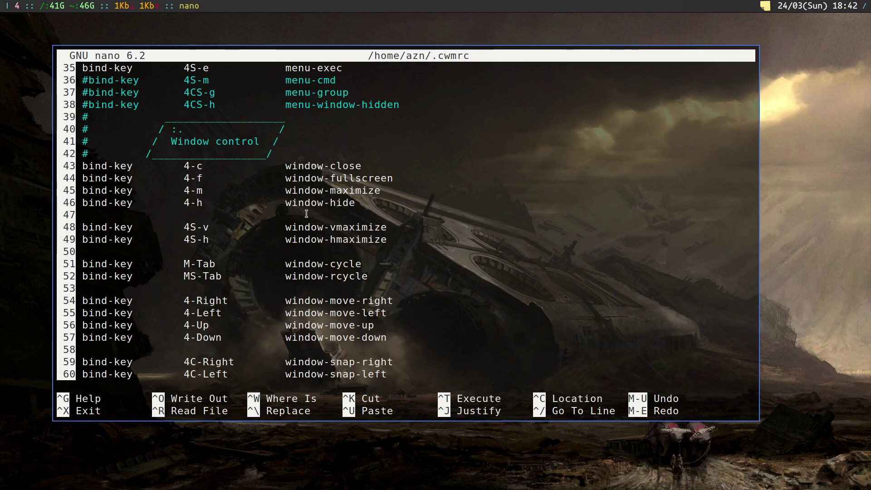
key(super+shift+v)
key(super+shift+v)
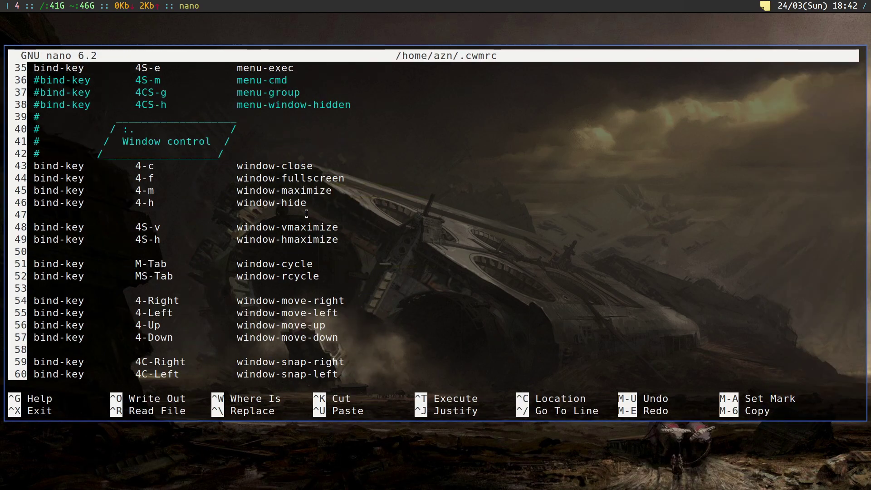
key(Down)
key(Down)
Step: Open a new terminal, bring the .cwmrc editor back in front, and shift it with Super+arrows
key(super+Return)
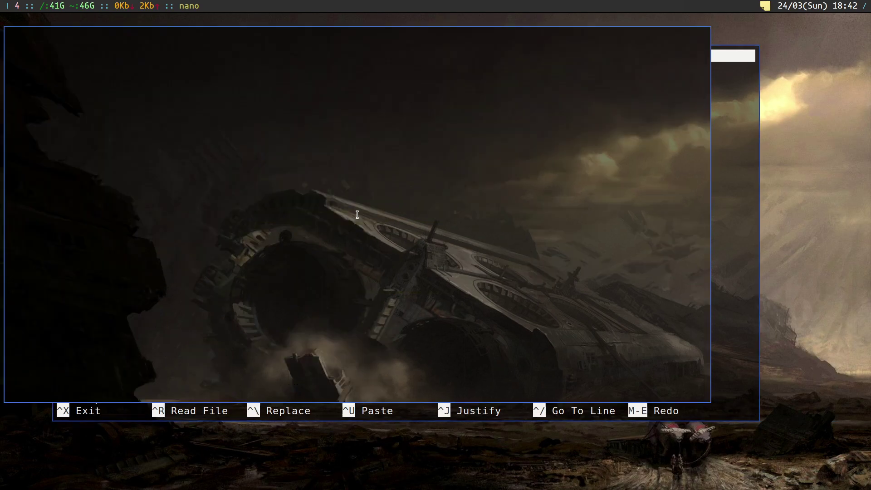
key(alt+Tab)
key(alt+Tab)
key(alt+Tab)
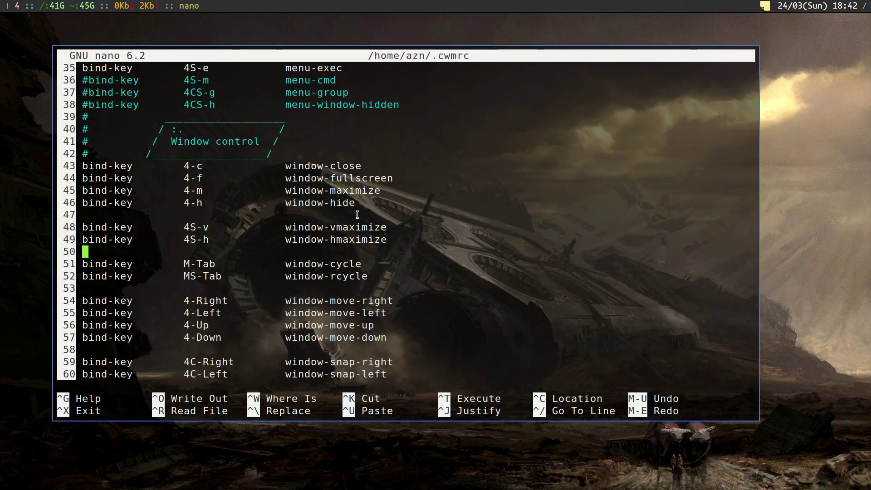
key(Down)
Step: Reach the window-move bindings and reposition the editor higher on screen with Super+arrow keys
key(Down)
key(Down)
key(Down)
key(Down)
key(super+Right)
key(super+Up)
key(super+Down)
key(super+Left)
key(super+Left)
key(super+Right)
key(Down)
key(Down)
key(Down)
key(Down)
key(Down)
key(Down)
key(Down)
key(Down)
key(Down)
key(Down)
key(Down)
key(Down)
key(Down)
key(Down)
key(Down)
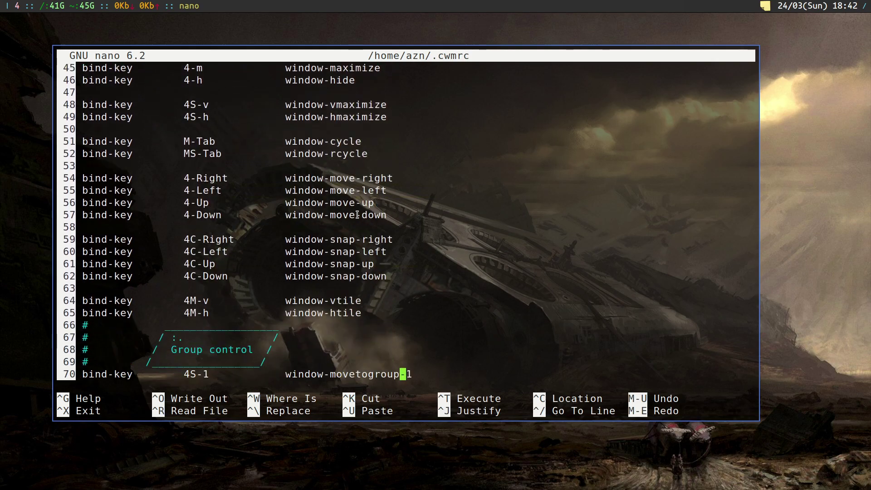
key(super+Right)
key(super+Up)
key(super+Down)
key(super+Down)
key(super+Left)
key(super+Up)
key(super+Left)
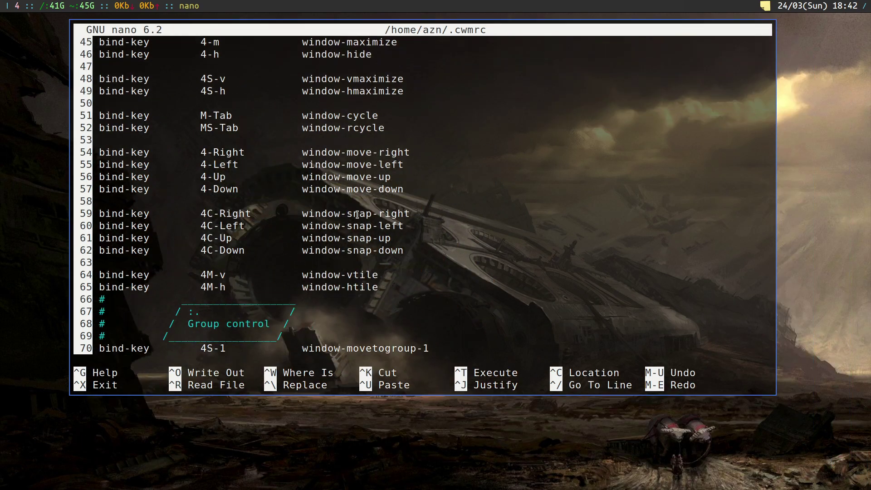
Step: Open a terminal and tile the windows vertically (Super+Alt+v), then horizontally (Super+Alt+h)
key(Up)
key(Up)
key(Up)
key(Up)
key(Up)
key(super+Return)
key(super+Return)
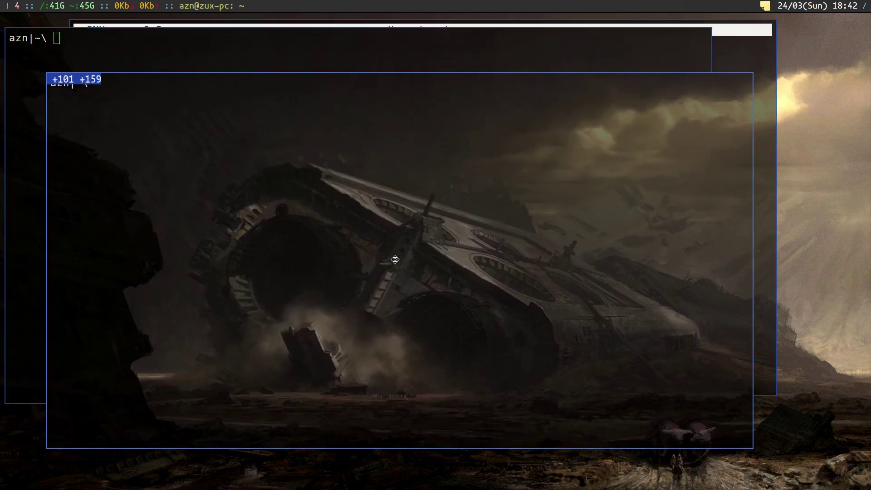
key(super+alt+v)
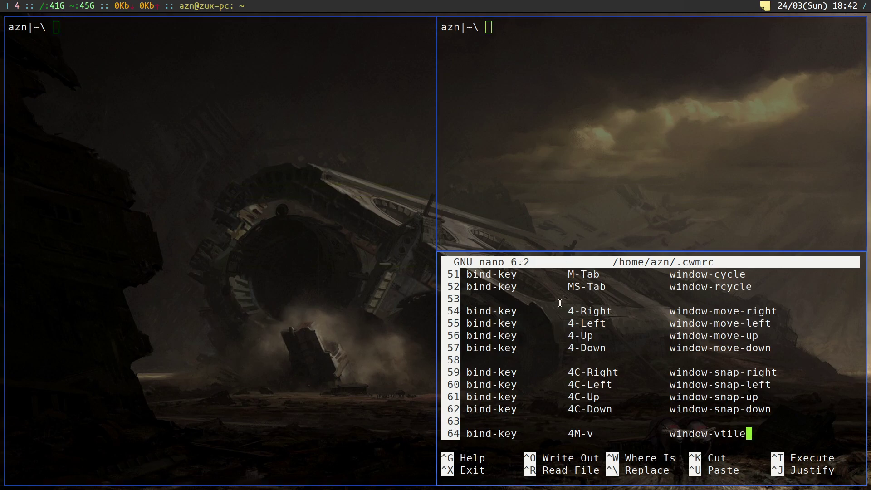
key(super+alt+v)
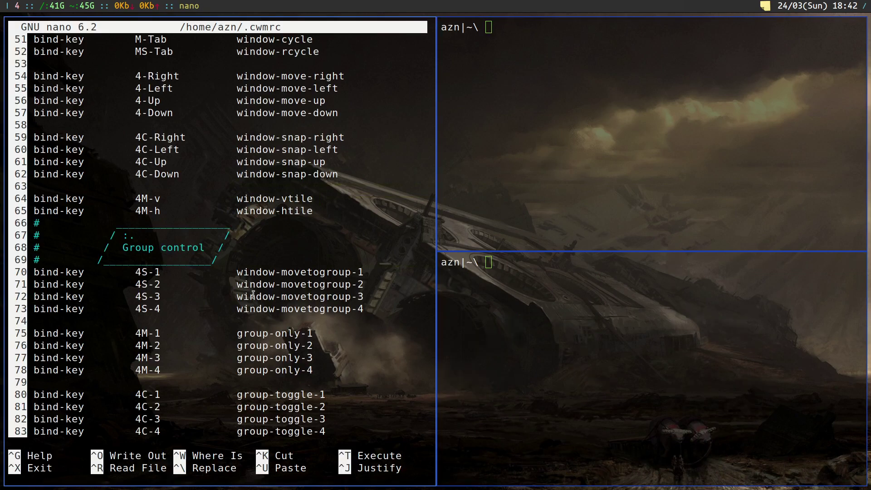
key(super+alt+h)
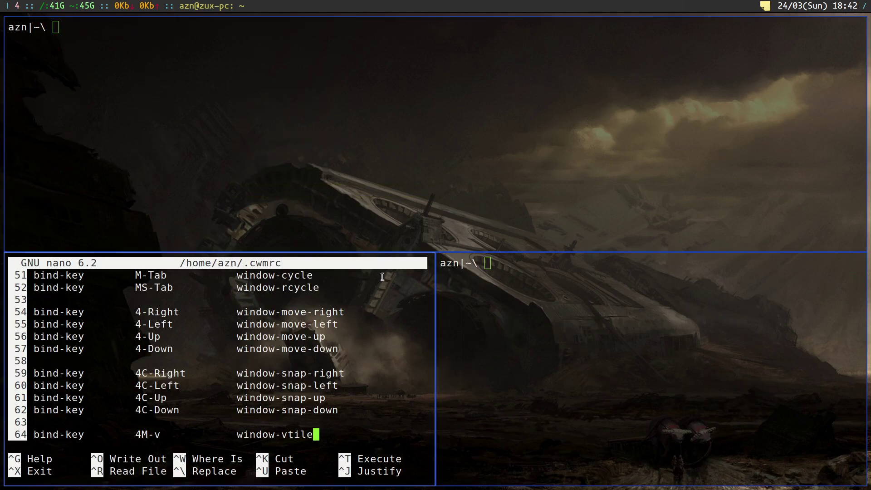
key(super+alt+h)
Step: Close both terminals, shrink and centre the editor, then browse the group-only and group-toggle lines
key(ctrl+d)
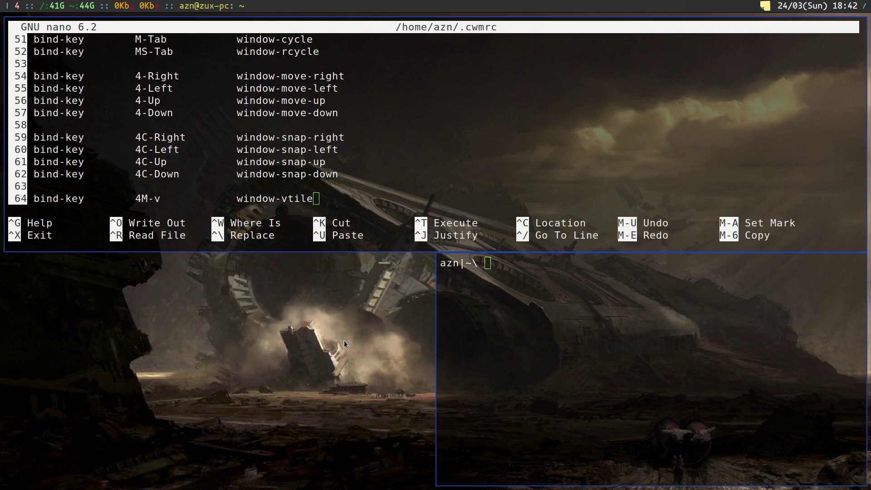
key(ctrl+d)
drag(343, 227, 675, 421)
drag(320, 121, 426, 155)
key(Down)
key(Down)
key(Down)
key(Down)
key(Down)
key(Down)
key(Down)
key(Down)
key(Down)
key(Down)
key(Down)
key(Down)
key(Down)
key(Down)
key(Down)
key(Down)
key(Down)
key(Down)
key(Down)
key(Down)
key(Down)
key(Up)
key(Up)
key(Up)
key(Up)
key(Up)
key(Up)
key(Up)
key(Up)
key(Up)
key(Up)
key(Down)
key(Down)
key(Down)
key(Down)
key(Down)
key(Down)
key(Down)
key(Down)
key(Down)
key(Up)
key(Up)
key(Up)
key(Up)
key(Up)
key(Up)
key(Up)
key(Up)
Step: Open two terminals over the editor and send the windows to other groups
key(super+Return)
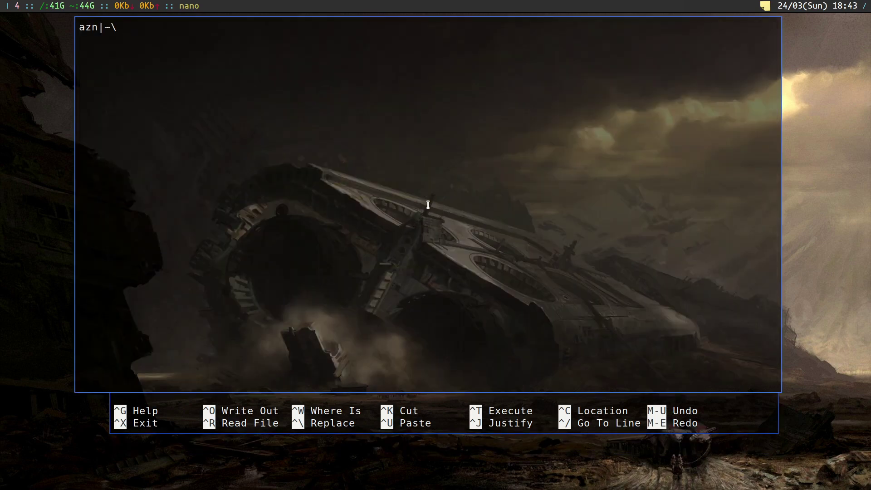
drag(339, 189, 339, 188)
key(super+Return)
mouse_move(225, 132)
mouse_down()
mouse_move(159, 121)
mouse_move(284, 167)
mouse_move(240, 132)
mouse_up()
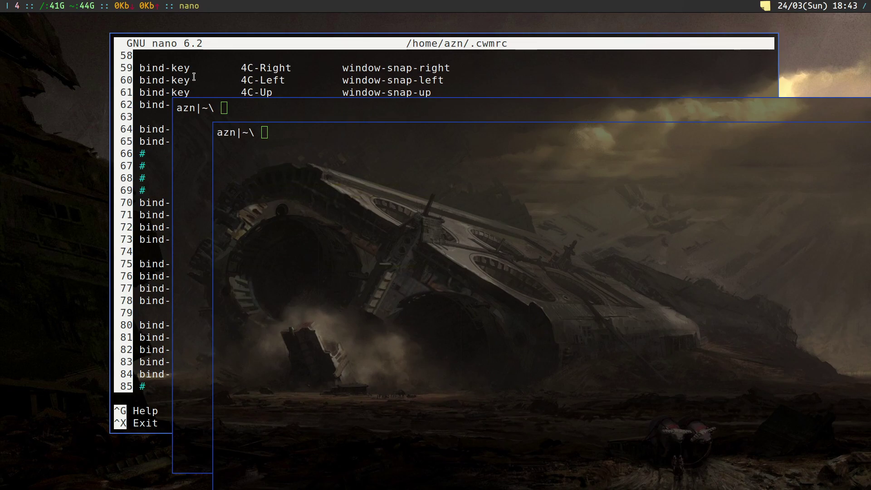
key(super+shift+2)
text(2)
text(4)
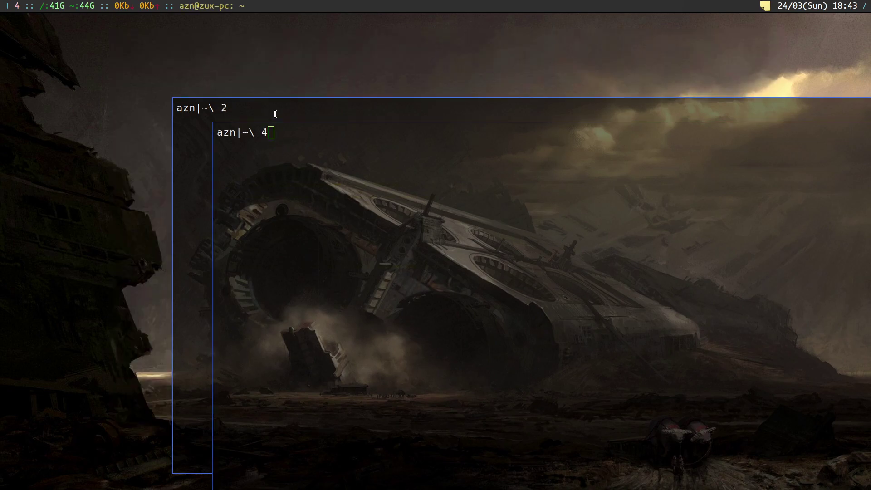
key(super+shift+c)
key(super+shift+c)
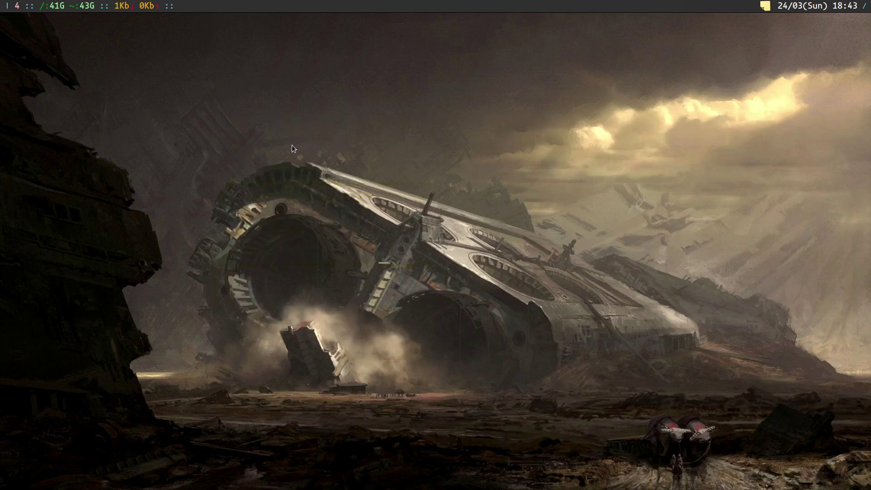
Step: Toggle groups 2, 3 and 1 into view, then show only group 1 with the editor
key(super+alt+2)
key(super+alt+3)
key(super+alt+1)
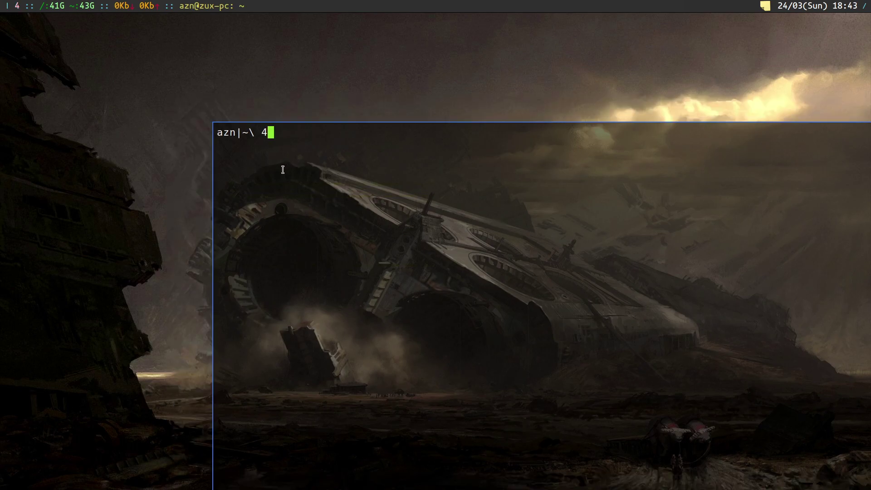
key(super+alt+1)
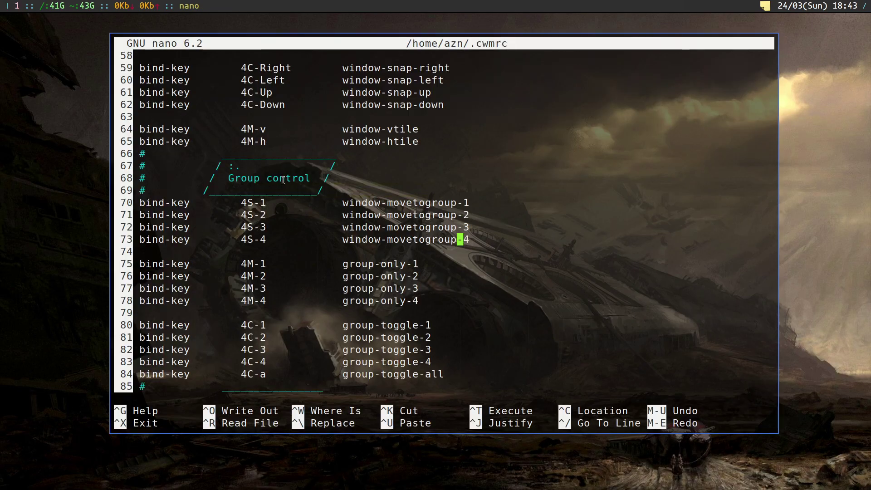
Step: Bring both labelled terminals back into view and close them with Ctrl+D
key(super+Return)
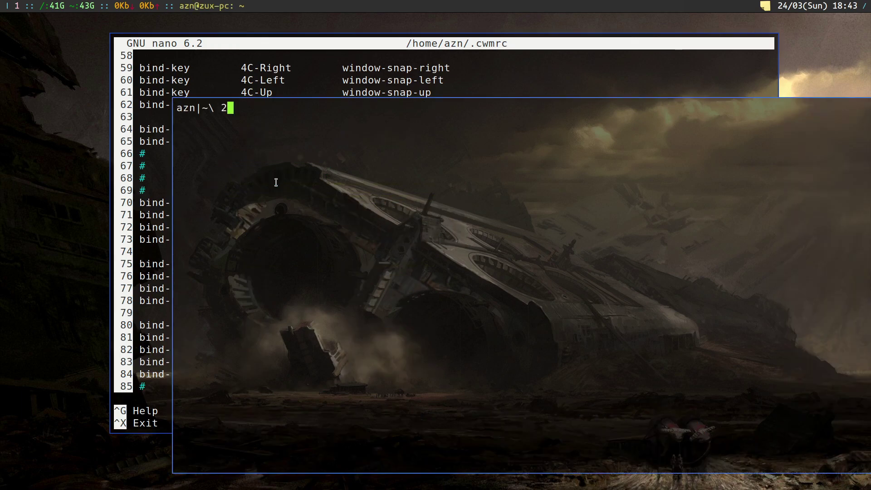
key(super+Return)
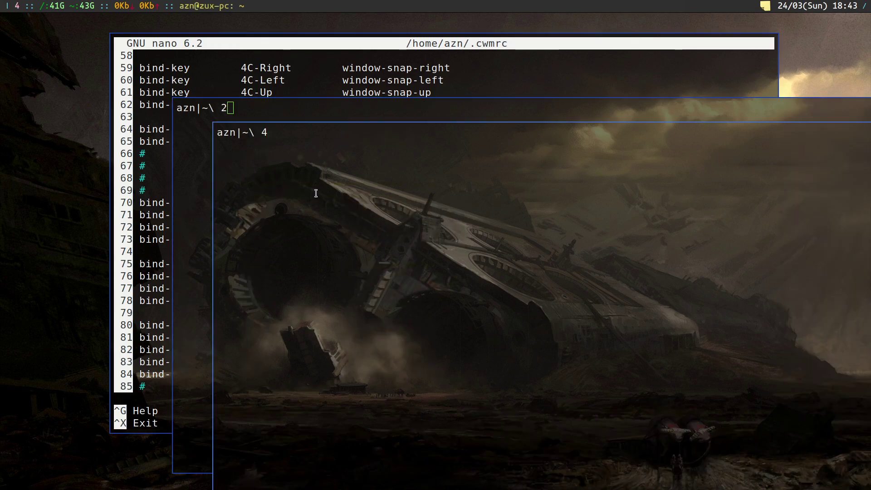
key(ctrl+d)
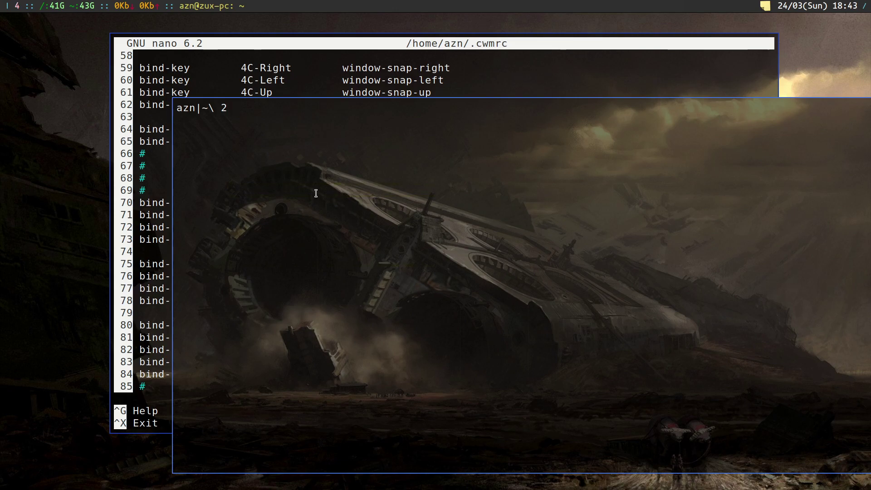
key(ctrl+d)
key(Down)
key(Down)
key(Down)
key(Down)
key(Down)
key(Down)
key(Down)
key(Down)
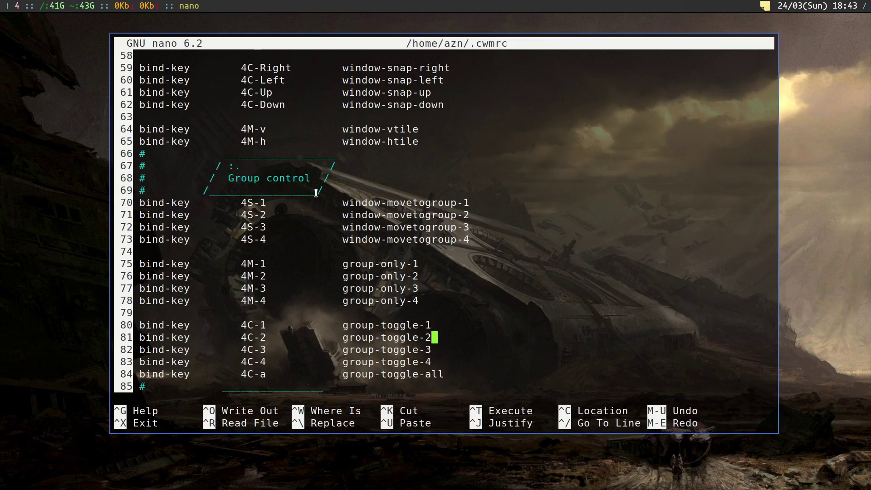
Step: Move to the mouse binds and inspect the 4-1 mouse combination on line 89
key(Up)
key(Down)
key(Down)
key(Down)
key(Down)
key(Down)
key(Down)
key(Down)
key(Down)
key(Down)
key(Down)
key(Down)
key(Down)
key(Down)
key(Down)
key(Down)
key(Down)
key(Down)
key(Down)
key(Down)
key(Down)
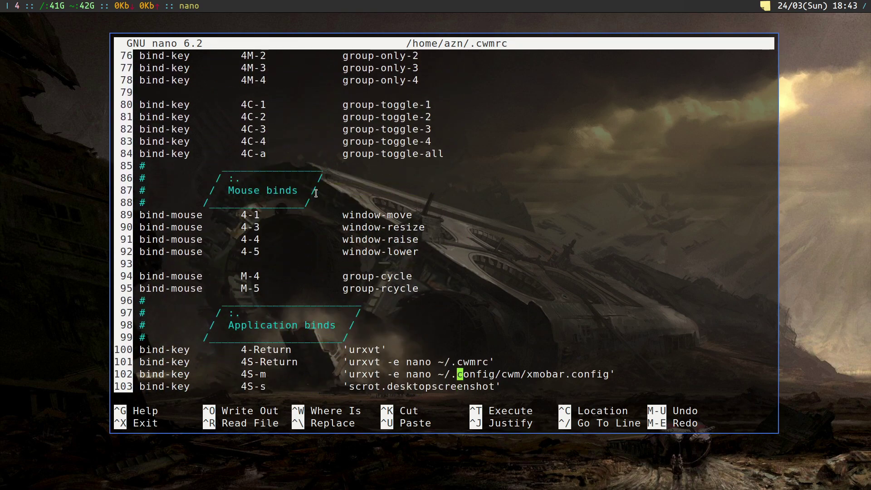
key(Up)
key(Up)
key(Up)
key(Up)
key(Up)
key(Up)
key(Up)
key(Up)
key(Up)
key(Up)
key(Up)
key(Up)
key(Up)
key(Home)
key(Right)
key(Right)
key(Right)
key(Right)
key(Right)
key(Right)
key(Right)
key(Right)
key(Right)
key(Right)
key(Right)
key(Right)
key(Right)
key(Right)
key(Right)
key(Right)
key(Right)
key(End)
Step: Browse the application and system binds (htop, screenshot, discord) and the firefox menu command
key(Down)
key(Down)
key(Down)
key(Down)
key(Down)
key(Down)
key(Down)
key(Down)
key(Down)
key(Down)
key(Down)
key(Down)
key(Down)
key(Down)
key(Down)
key(Down)
key(Down)
key(Down)
key(Down)
key(Down)
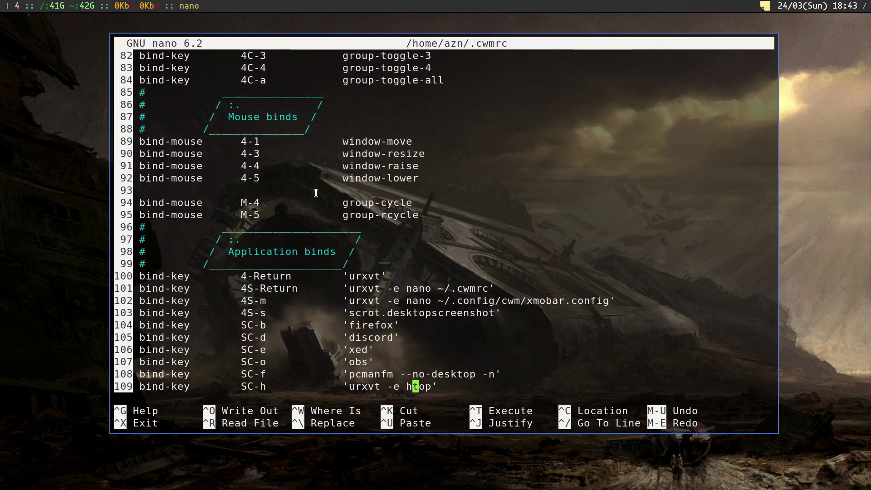
key(Down)
key(Down)
key(Down)
key(Up)
key(Up)
key(Up)
key(Up)
key(Up)
key(Up)
key(Up)
key(Up)
key(Up)
key(Down)
key(Down)
key(Down)
key(Down)
key(Down)
key(Down)
key(Down)
key(Down)
key(Down)
key(Down)
key(Down)
key(Down)
key(Down)
key(Down)
key(Down)
key(Down)
key(Down)
key(Down)
key(Down)
key(Down)
key(Down)
key(Down)
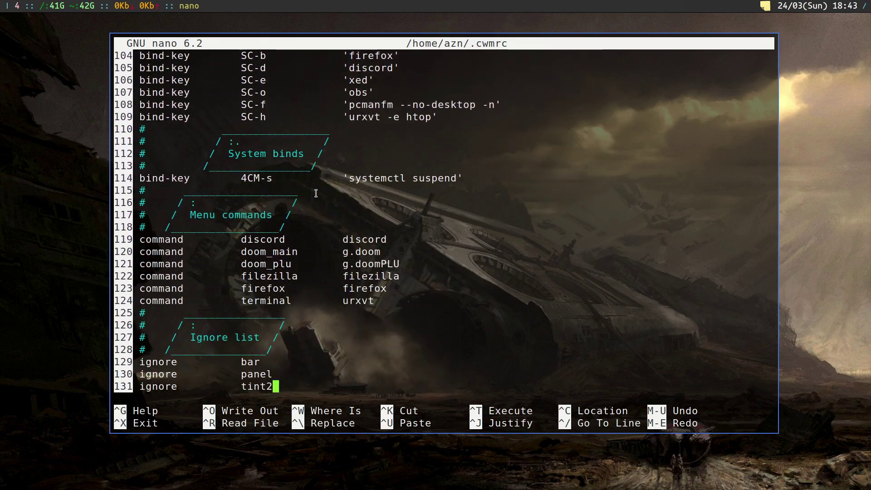
key(Up)
key(Up)
key(Up)
key(Up)
key(Up)
key(Up)
key(Up)
key(Up)
key(Up)
key(Up)
key(Up)
key(Up)
key(Up)
key(Down)
key(Down)
key(Down)
key(Down)
key(Down)
Step: Show the desktop applications menu, then continue down into the ignore list
key(Down)
key(Down)
key(Up)
key(Up)
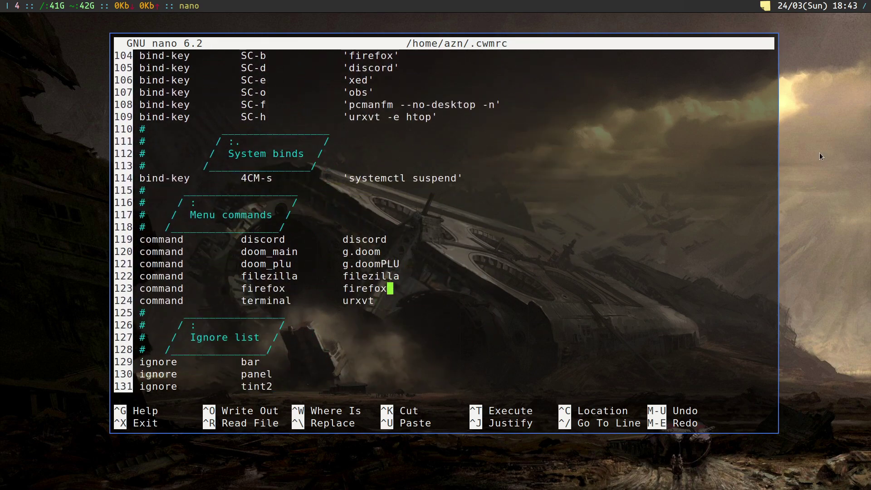
right_click(817, 155)
key(Down)
key(Down)
key(Down)
key(Down)
key(Down)
key(Down)
key(Down)
key(Down)
key(shift+Insert)
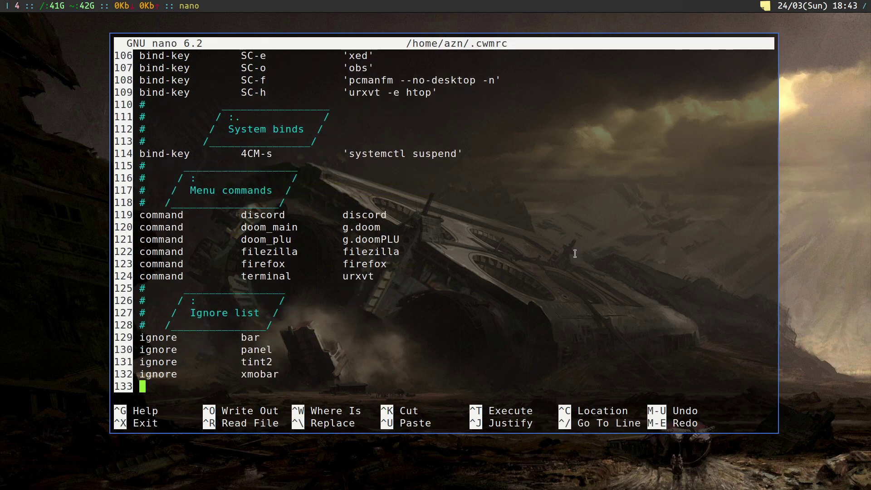
Step: Move through the ignore list entries and bring up cwm's list of open windows
key(Left)
key(Up)
key(Up)
key(Up)
key(Up)
key(Down)
key(alt+slash)
Step: Switch to Firefox and compare the xinit-compat script with the xinit-compat.desktop session entry
key(Return)
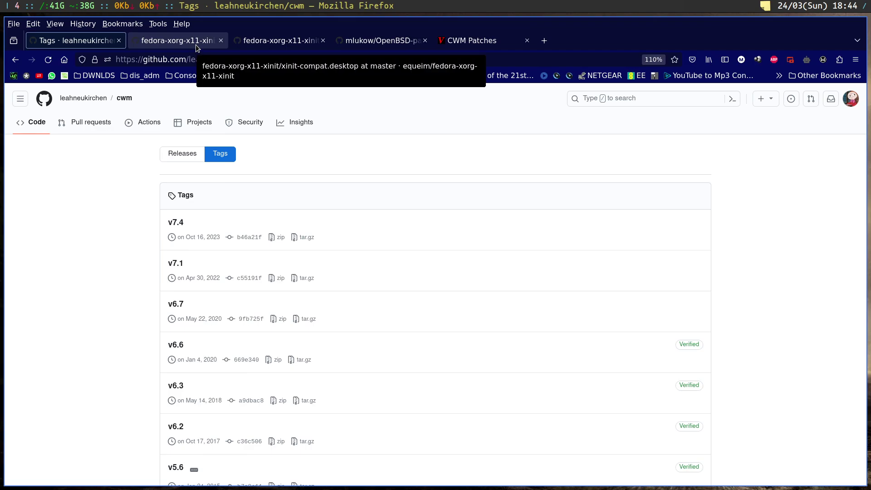
click(264, 44)
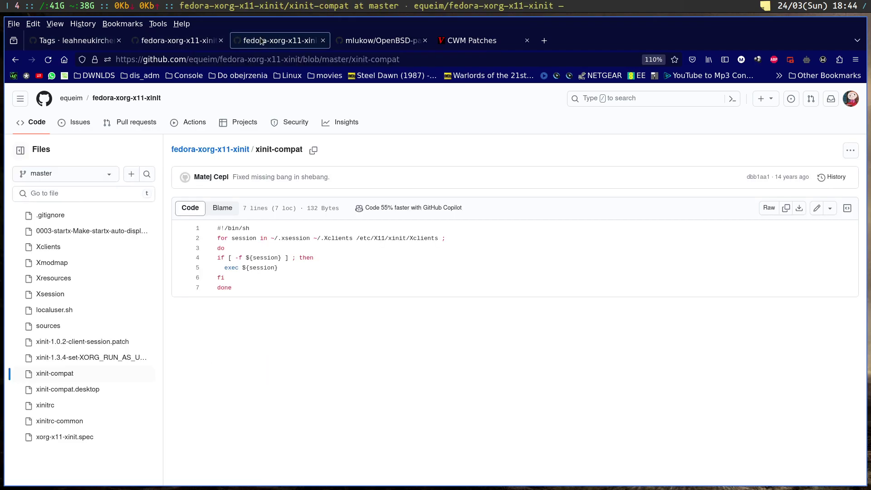
click(188, 43)
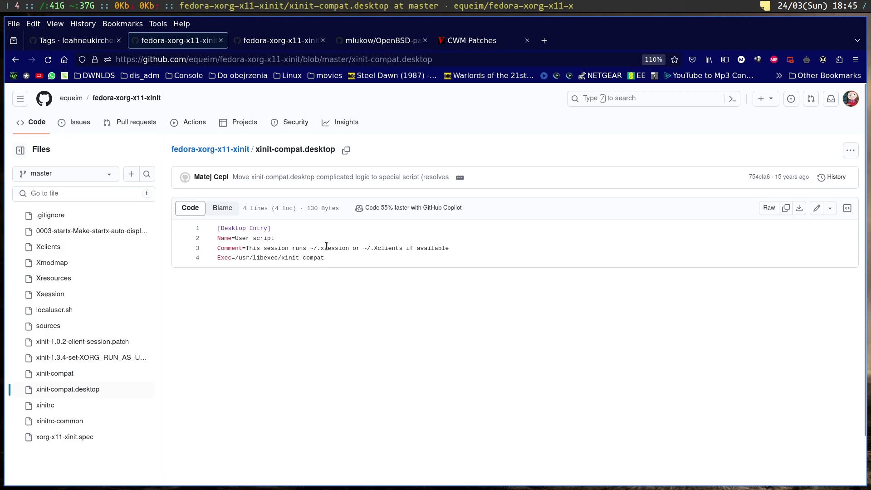
click(257, 45)
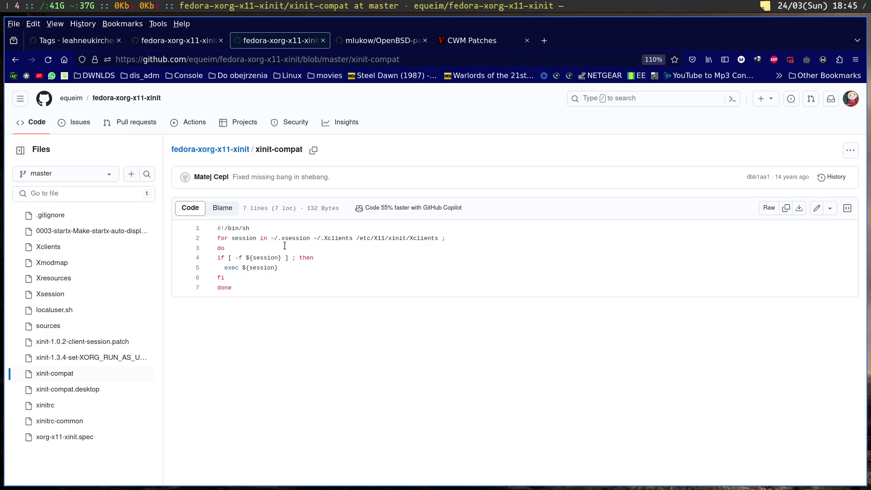
Step: Hide Firefox, open a terminal, and view .xsession with 'less .xsession'
key(alt+Return)
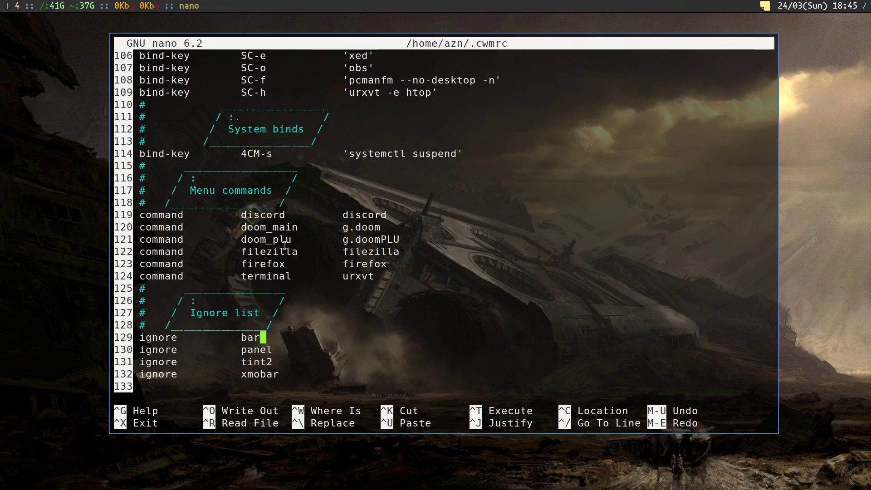
key(ctrl+alt+Return)
text(less .x)
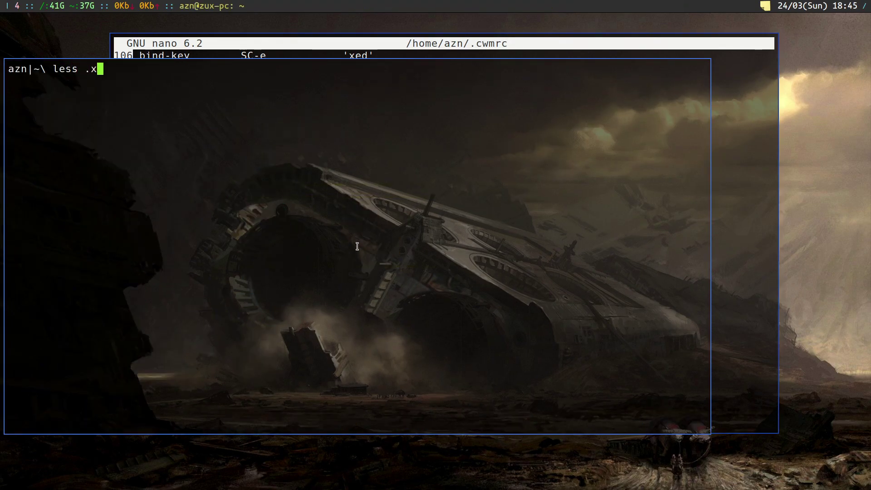
text(session)
key(Return)
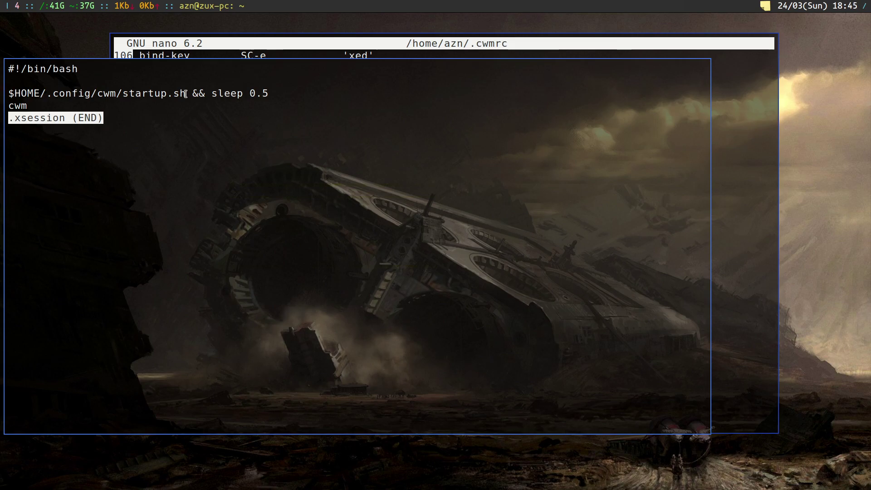
Step: Highlight the startup.sh path, then quit less and exit the terminal
drag(186, 93, 31, 89)
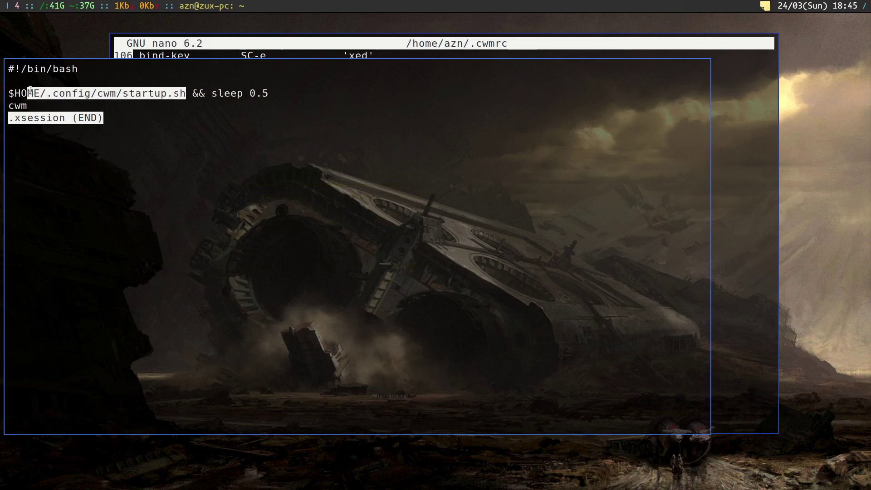
click(31, 90)
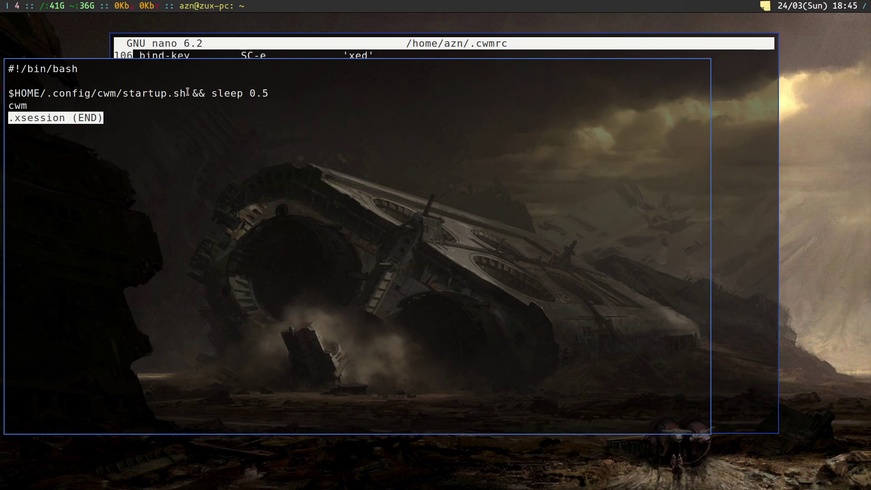
drag(186, 93, 5, 93)
click(6, 93)
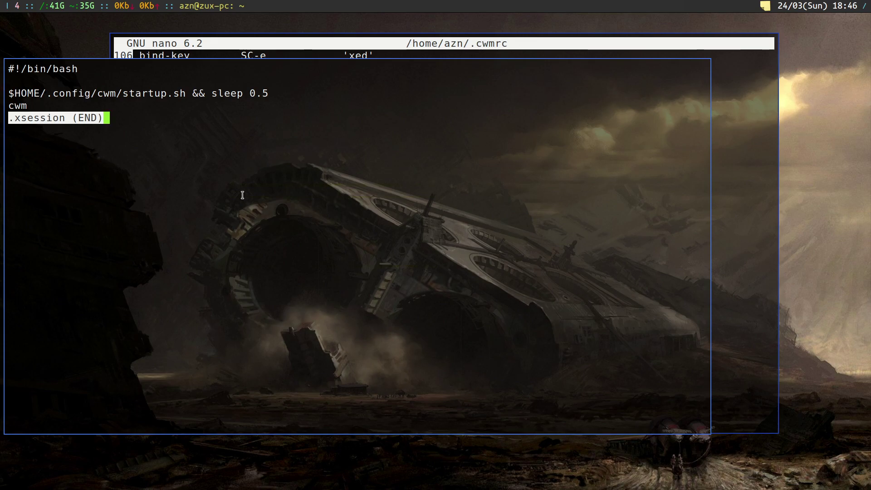
text(qeixt)
key(BackSpace)
key(BackSpace)
key(BackSpace)
text(xit)
key(Return)
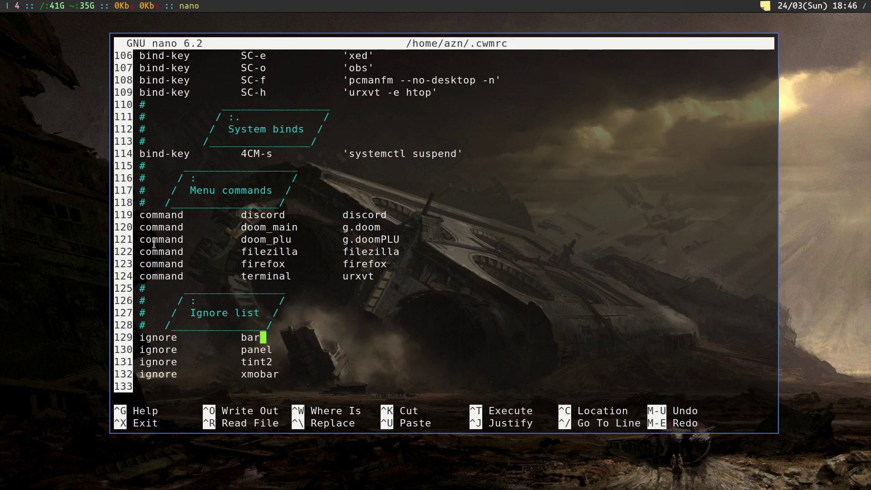
Step: Bring Firefox forward from cwm's window list and open the mlukow/OpenBSD-patches tab
key(alt+slash)
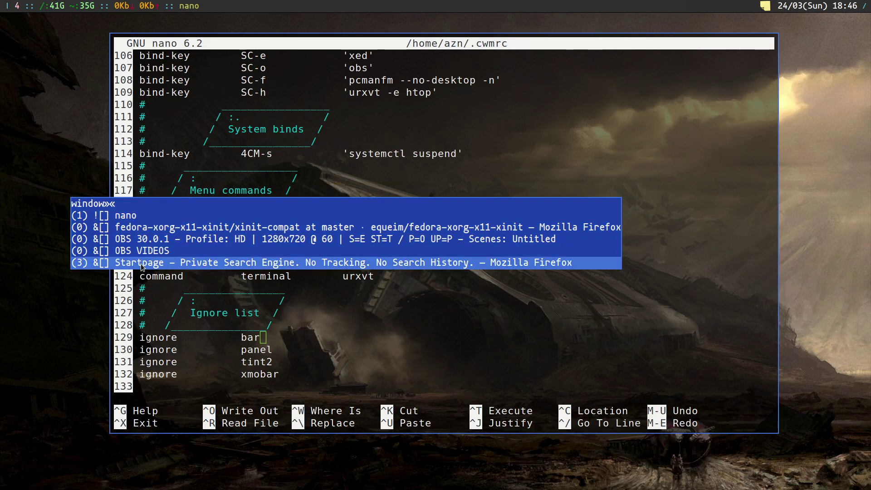
click(154, 227)
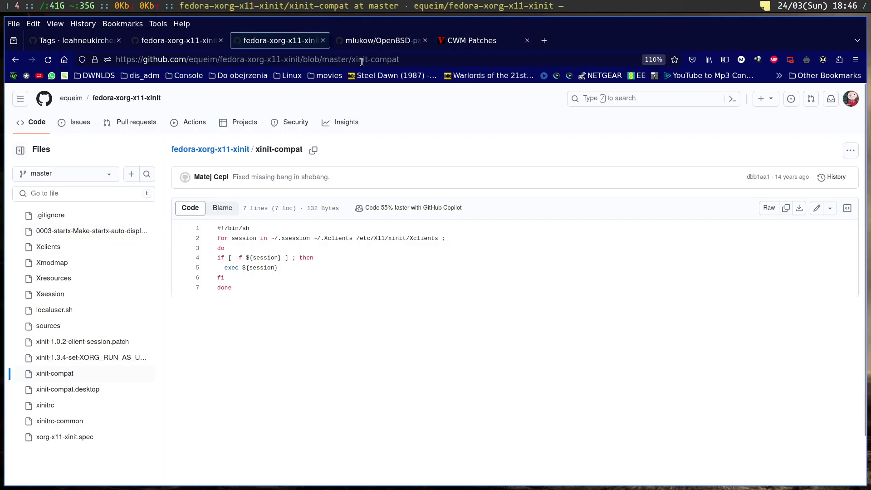
click(366, 42)
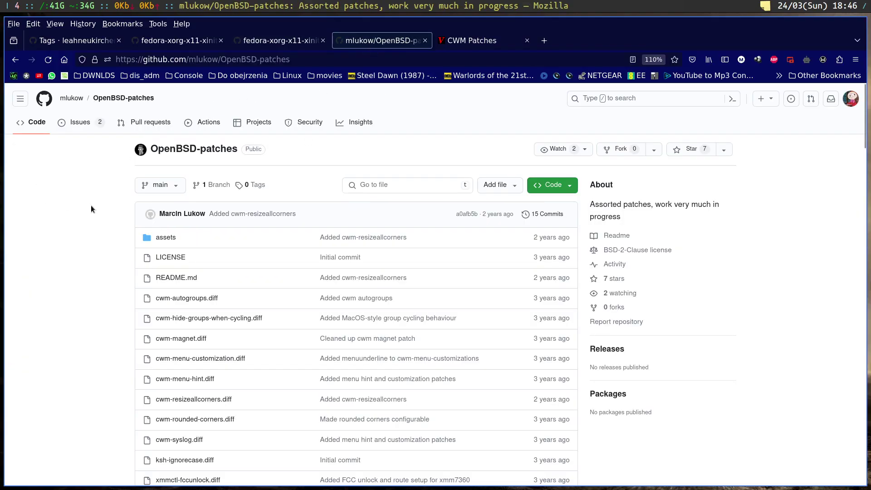
Step: Scroll through the README describing the cwm patches, then switch to the CWM Patches page
scroll(91, 209, down, 10)
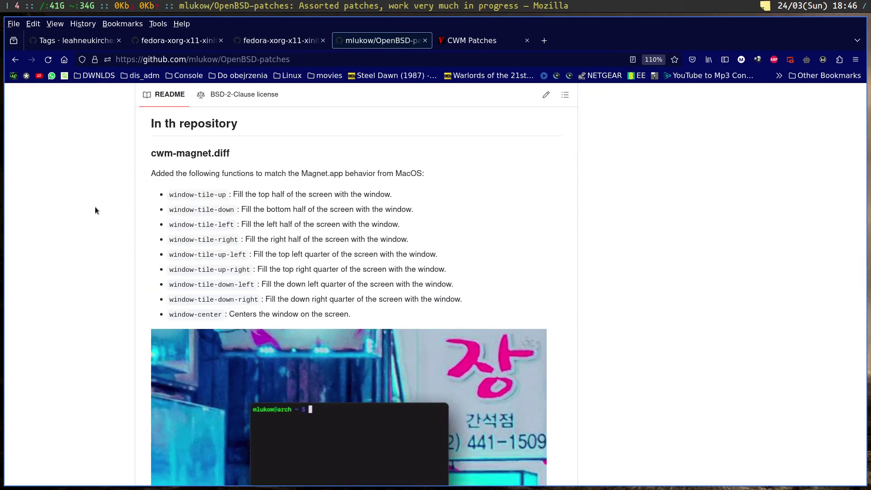
scroll(95, 209, down, 3)
scroll(97, 208, up, 3)
scroll(108, 209, down, 8)
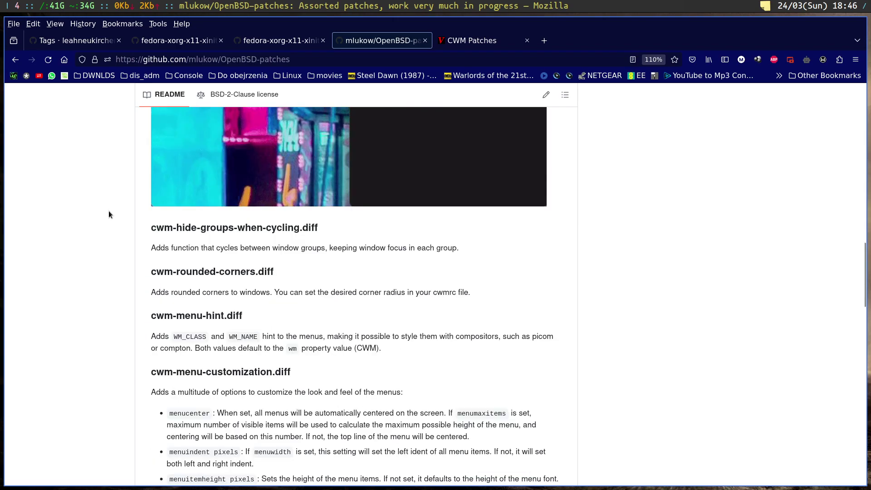
scroll(108, 211, down, 15)
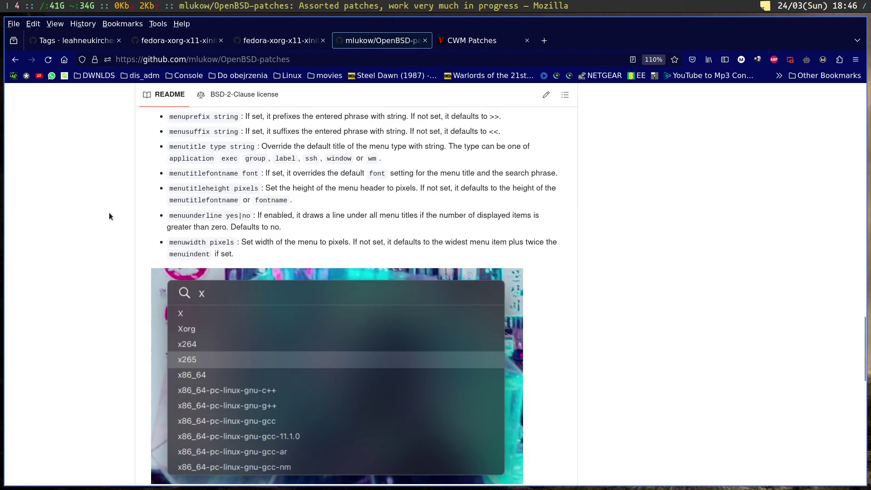
scroll(109, 214, down, 9)
scroll(115, 201, up, 16)
scroll(120, 199, up, 20)
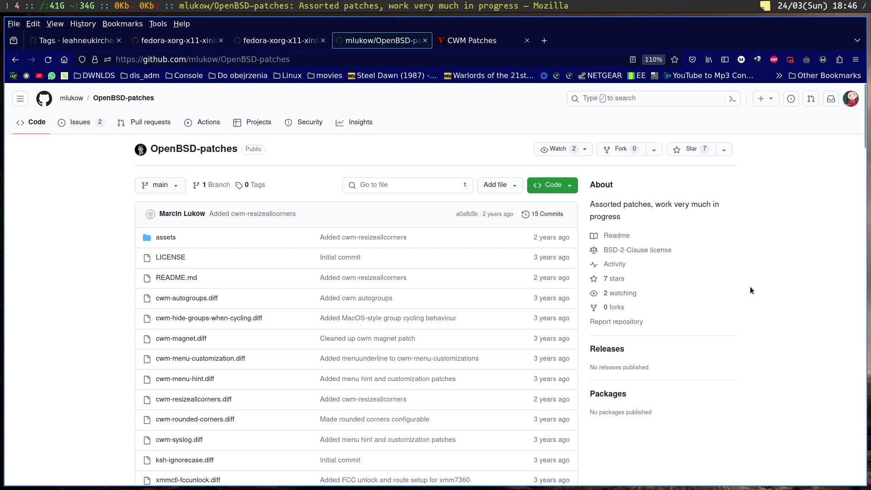
scroll(755, 291, down, 2)
scroll(761, 295, up, 2)
click(492, 47)
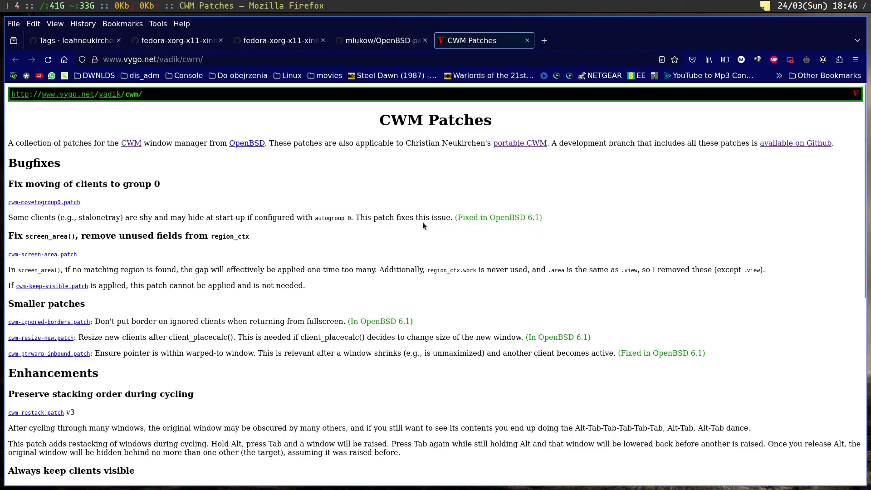
Step: Scroll down and back up through the vygo.net CWM Patches bugfix and enhancement list
scroll(430, 252, down, 7)
scroll(430, 255, up, 7)
Step: Hide the browser, open a new maximized terminal and run man cwm
key(alt+Tab)
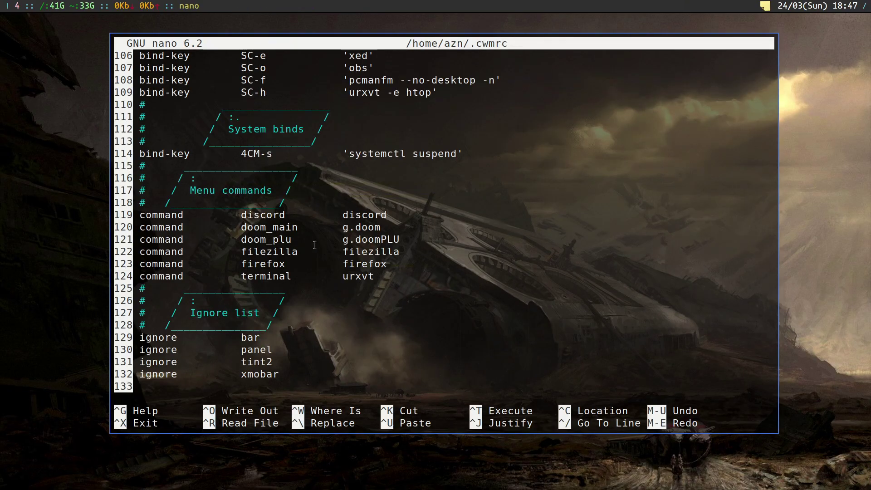
key(ctrl+alt+Return)
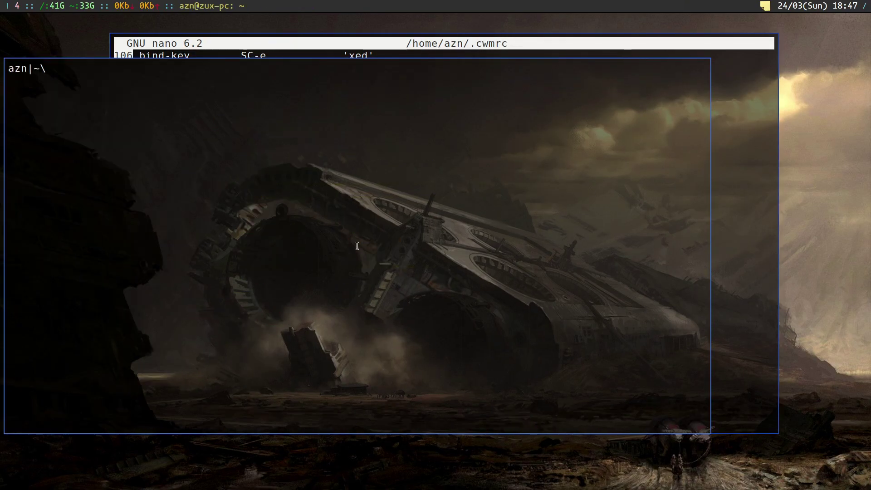
key(ctrl+alt+m)
text(man cwm)
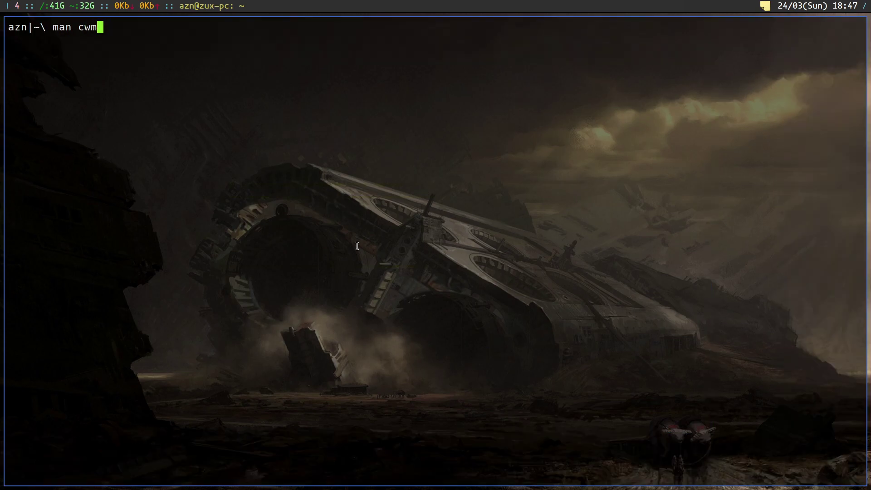
key(Return)
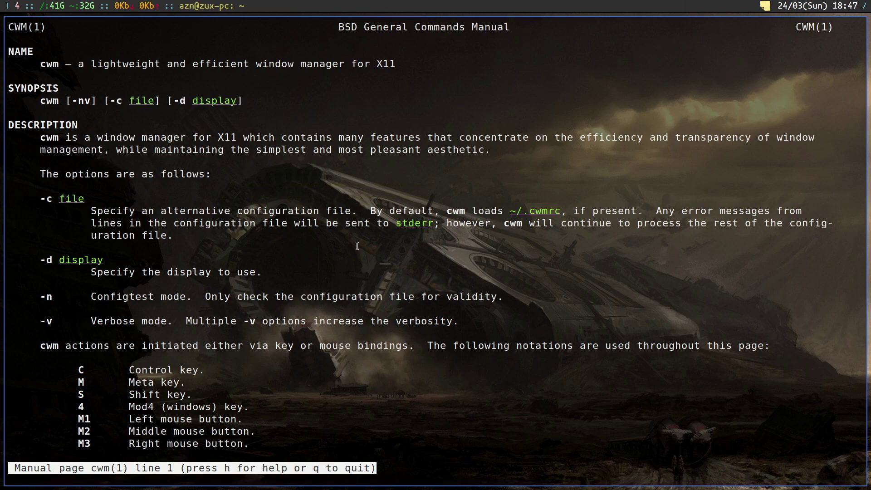
Step: Read down the cwm manual through its default key and mouse bindings to the end
key(Down)
key(Down)
key(Down)
key(Down)
key(Down)
key(Down)
key(Down)
key(Down)
key(Down)
key(Down)
key(Down)
key(Down)
key(Down)
key(Down)
key(Down)
key(Down)
key(Down)
key(Down)
key(Down)
key(Down)
key(Down)
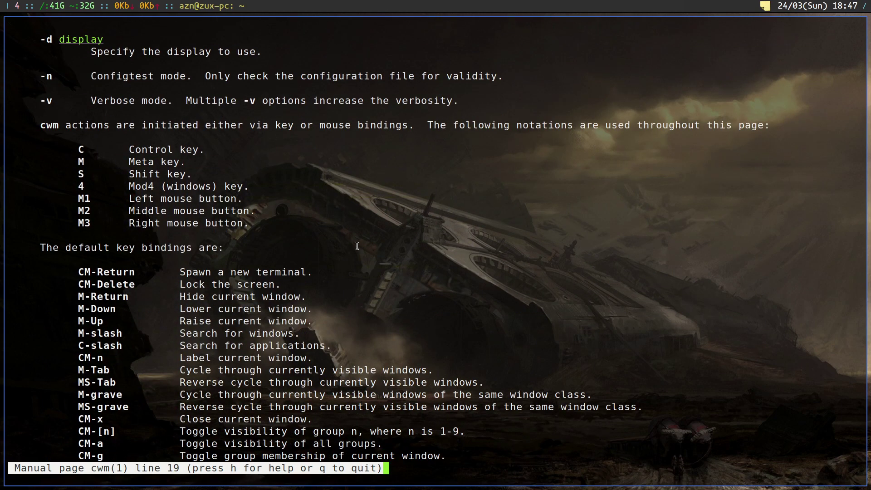
key(Down)
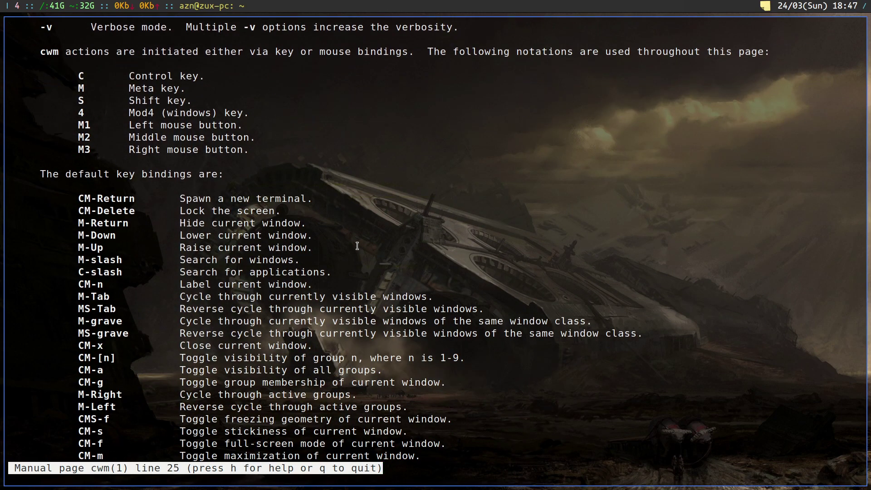
key(Down)
key(Down)
key(Down)
key(Down)
key(Down)
key(Down)
key(Down)
key(Down)
key(Down)
key(Down)
key(Down)
key(Down)
key(Down)
key(Down)
key(Down)
key(Down)
key(Down)
key(Down)
key(Down)
key(Down)
key(Down)
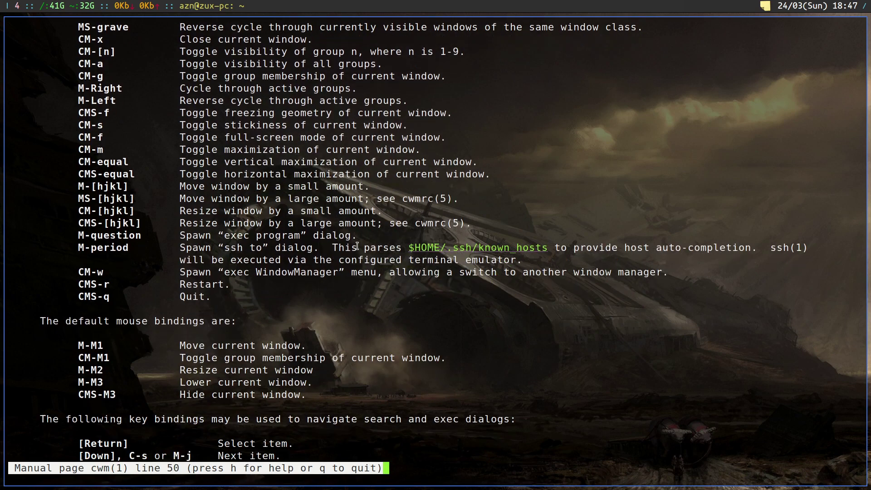
key(Down)
key(Down)
key(Down)
key(Down)
key(Down)
key(Down)
key(Down)
key(Down)
key(Down)
key(Down)
key(Down)
key(Down)
key(Down)
key(Down)
key(Down)
key(Down)
key(Down)
key(Down)
key(Down)
key(Down)
key(Down)
key(Down)
key(Down)
key(Down)
key(Down)
key(Down)
key(Down)
key(Down)
key(Down)
key(Down)
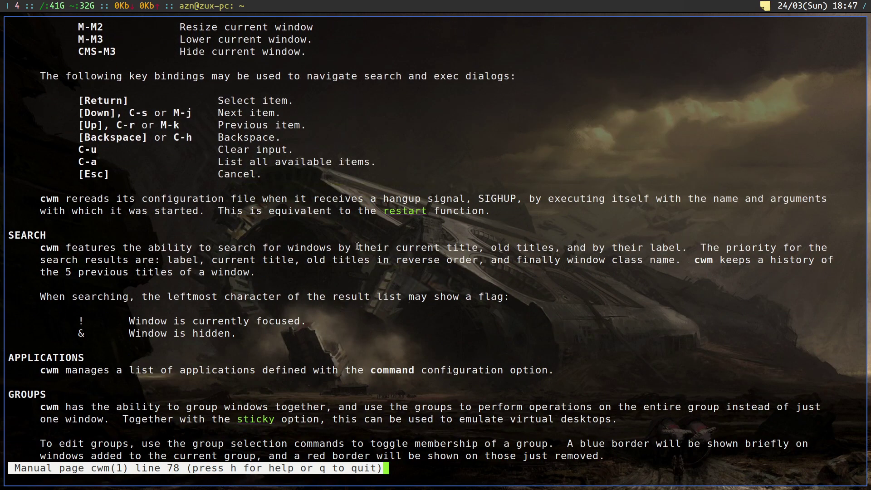
key(Down)
key(Down)
key(Down)
key(Down)
key(Down)
key(Down)
key(Down)
key(Down)
key(Down)
key(Down)
key(Down)
key(Down)
key(Down)
key(Down)
key(Down)
key(Down)
key(Down)
key(Down)
key(Down)
key(Down)
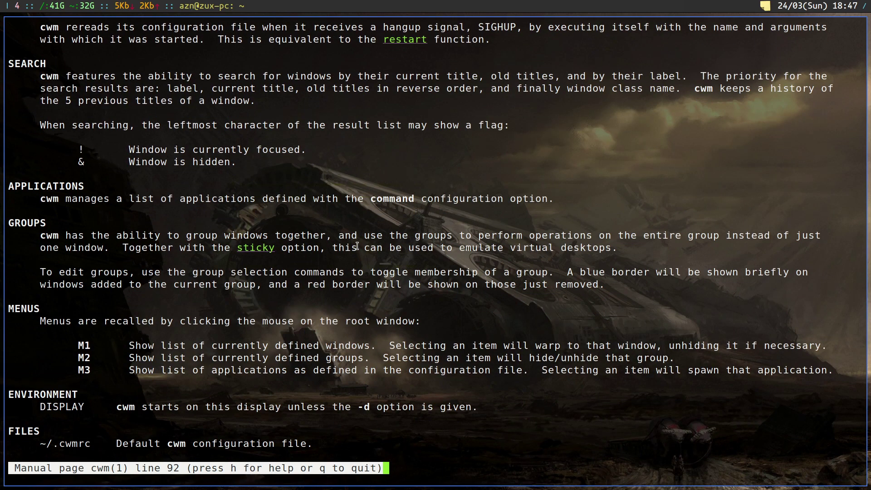
key(Down)
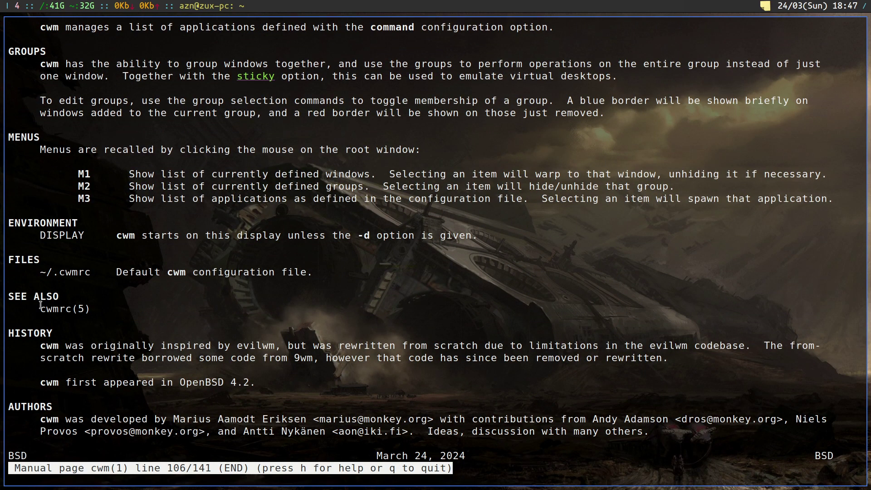
Step: Quit the pager and reopen man cwm at the key and mouse notations
text(q)
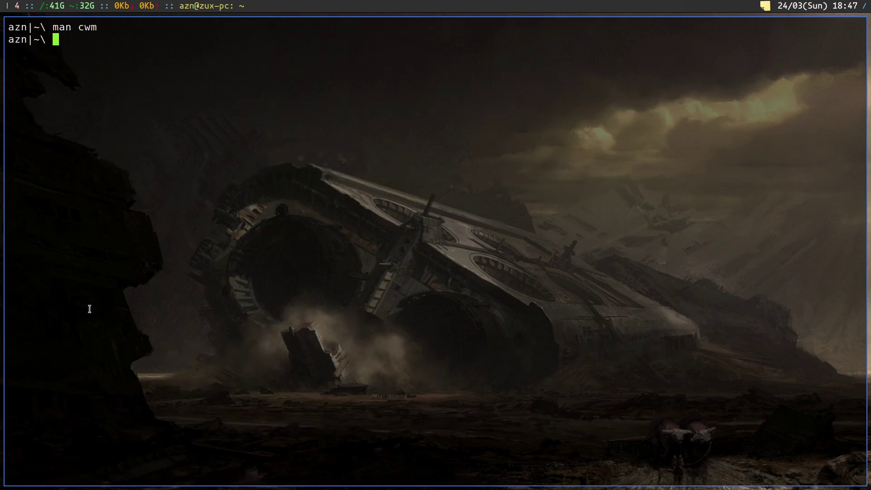
text(man cwm)
key(Return)
key(Down)
key(Down)
key(Down)
key(Down)
key(Down)
key(Down)
key(Down)
key(Down)
key(Down)
key(Down)
key(Down)
key(Down)
key(Down)
key(Down)
key(Down)
key(Down)
key(Down)
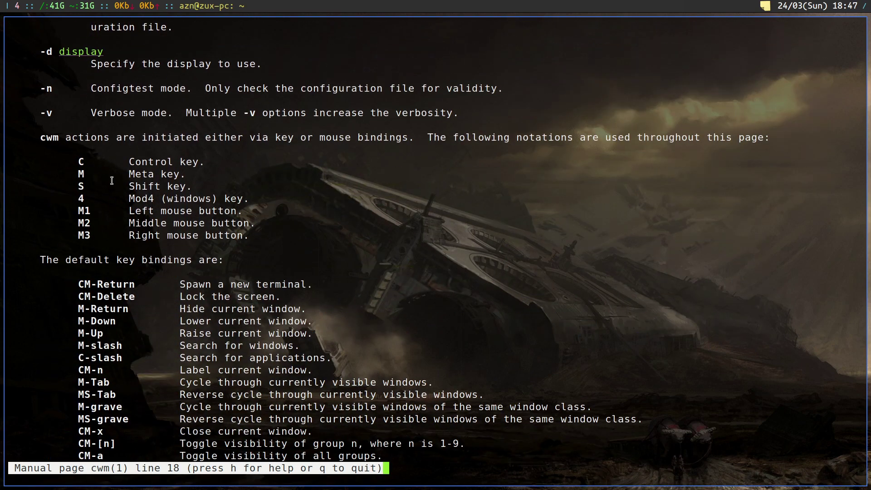
Step: Highlight the Control, Meta and Shift notation lines and the M1 line
drag(80, 162, 89, 236)
click(89, 236)
drag(80, 160, 92, 196)
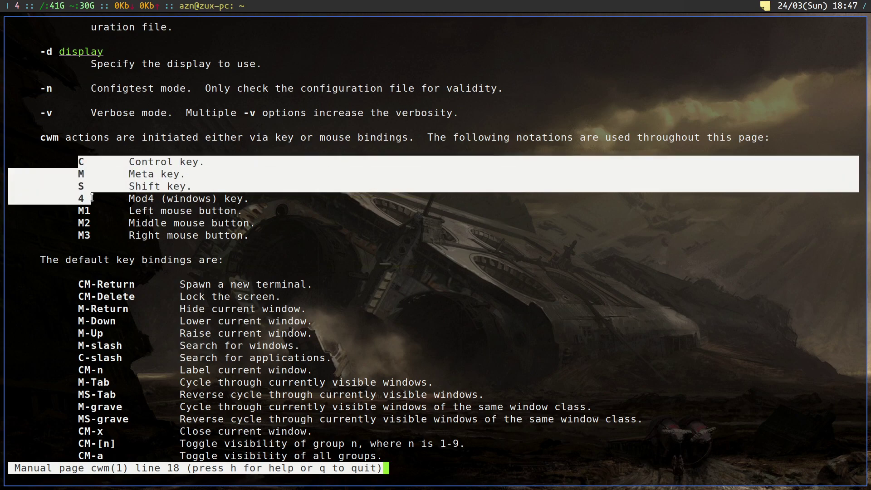
click(87, 208)
triple_click(87, 208)
click(96, 232)
Step: Scroll through the default bindings to the manual's end, quit, and recall the man command
key(Down)
key(Down)
key(Down)
key(Down)
key(Down)
key(Down)
key(Down)
key(Down)
key(Down)
key(Down)
key(Down)
key(Down)
key(Down)
key(Down)
key(Down)
key(Down)
key(Down)
key(Down)
key(Down)
key(Down)
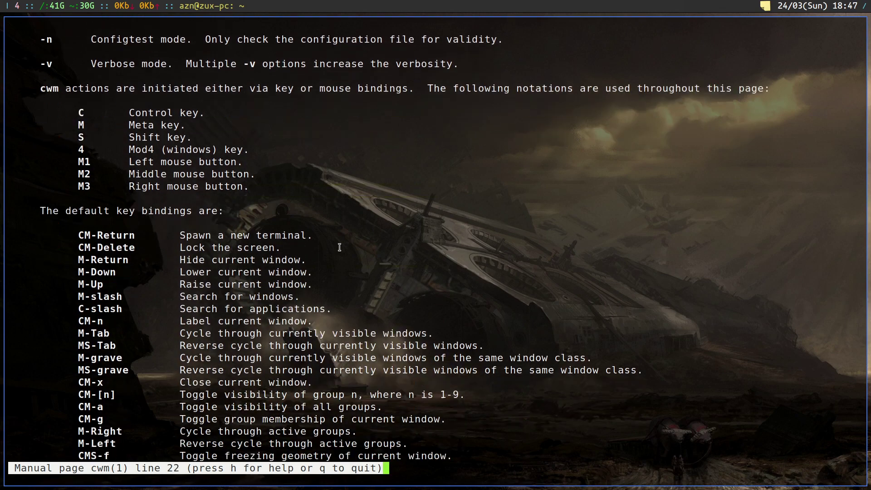
key(Down)
key(Down)
key(Down)
key(Down)
key(Down)
key(Down)
key(Down)
key(Down)
key(Down)
key(Down)
key(Down)
key(Down)
key(Down)
key(Down)
key(Down)
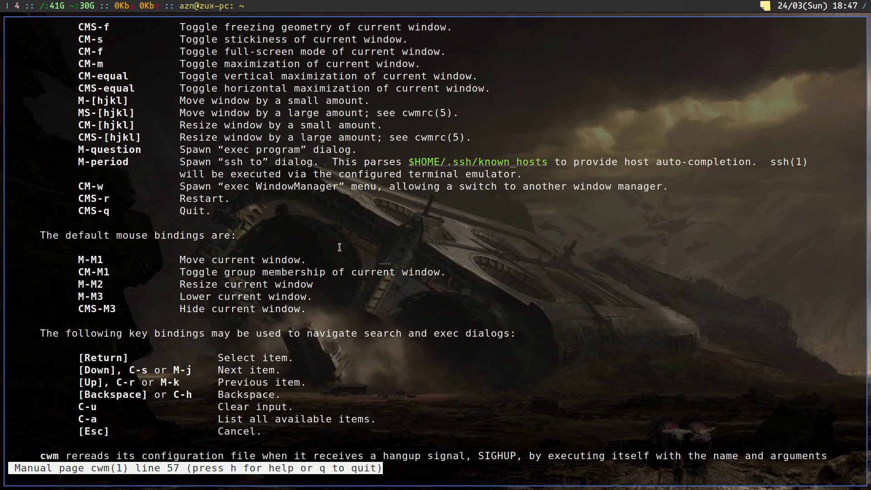
key(Down)
key(Down)
key(Down)
key(Down)
key(Down)
key(Down)
key(Down)
key(Down)
key(Down)
key(Down)
key(Down)
key(Down)
key(Down)
key(Down)
key(Down)
key(Down)
key(Down)
key(Down)
key(Down)
key(Down)
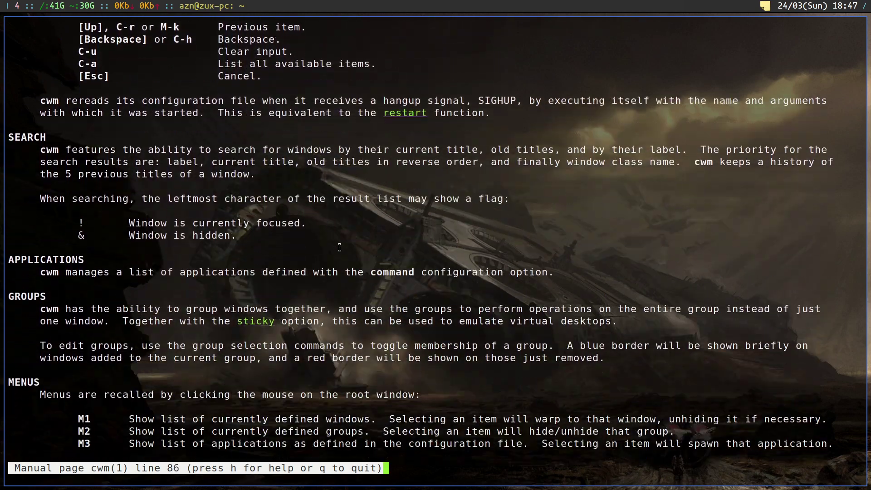
key(G)
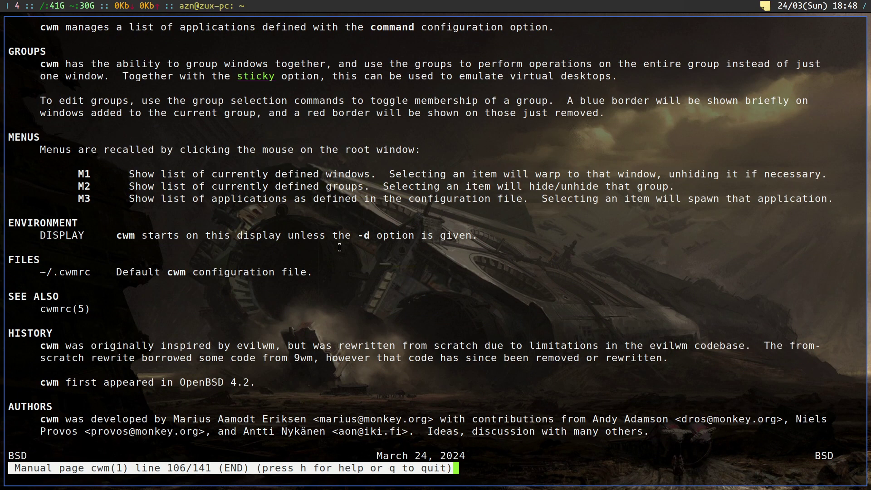
key(q)
key(Up)
Step: Open man cwmrc and highlight the bind-key lists of modifiers and mouse buttons
text(rc)
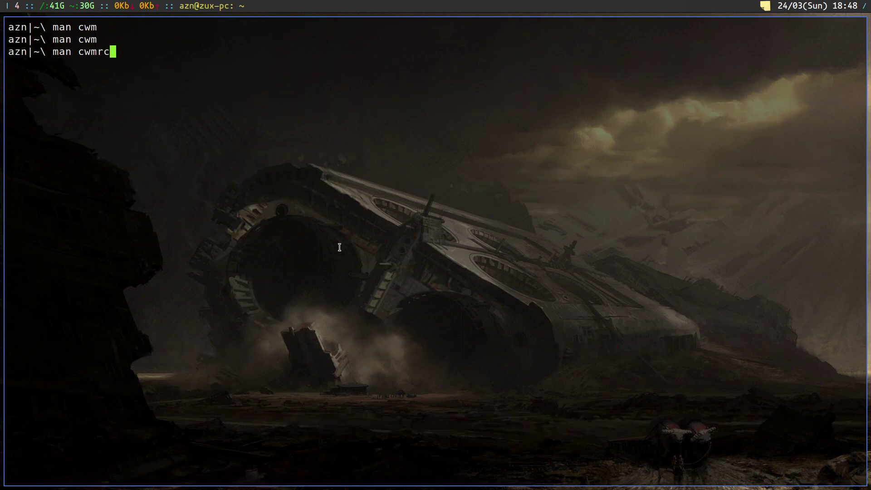
key(Return)
key(Down)
key(Down)
key(Down)
key(Down)
key(Down)
key(Down)
key(Down)
key(Down)
key(Down)
key(Down)
key(Down)
key(Down)
key(Down)
key(Down)
key(Down)
key(Down)
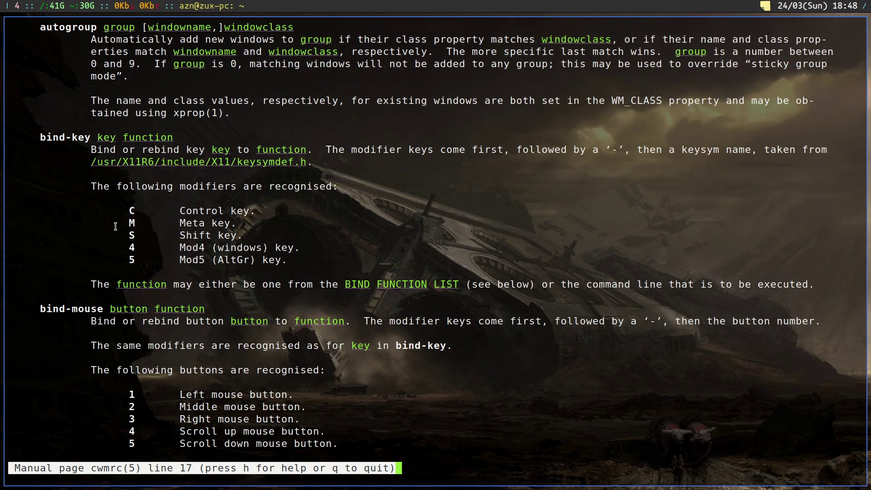
drag(123, 210, 131, 260)
scroll(134, 329, down, 7)
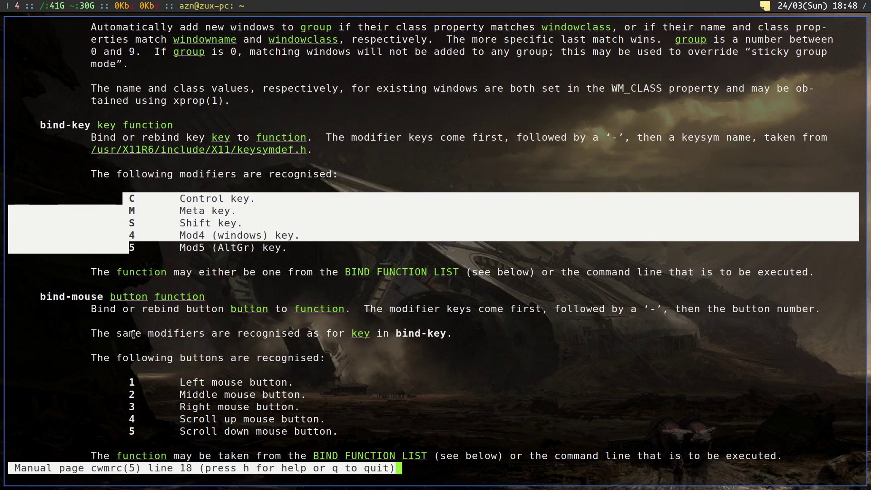
click(130, 305)
drag(131, 305, 136, 357)
click(141, 348)
Step: Scroll through the cwmrc bind functions down to the EXAMPLES section and end
scroll(251, 275, down, 1)
scroll(303, 257, down, 20)
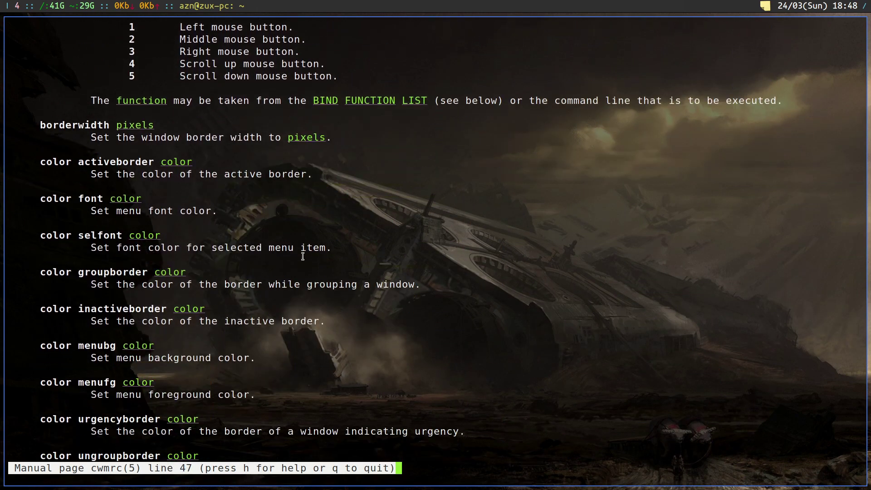
scroll(303, 256, down, 2)
scroll(303, 257, down, 9)
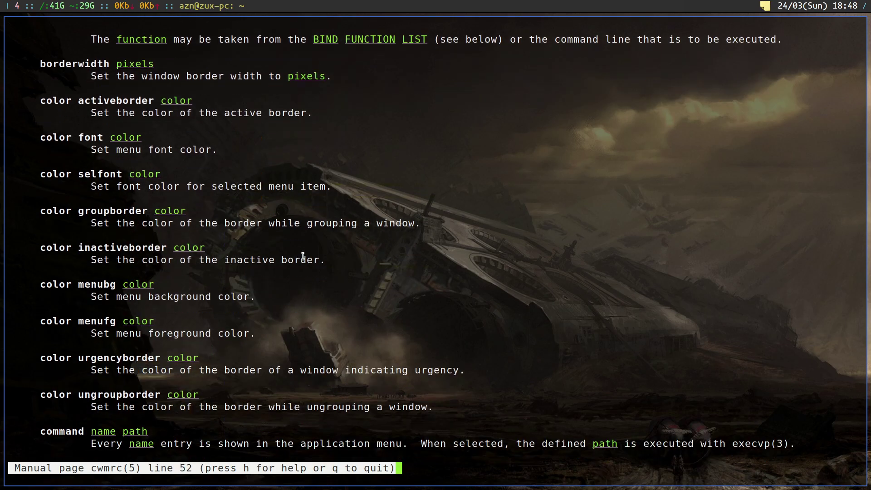
scroll(303, 257, down, 20)
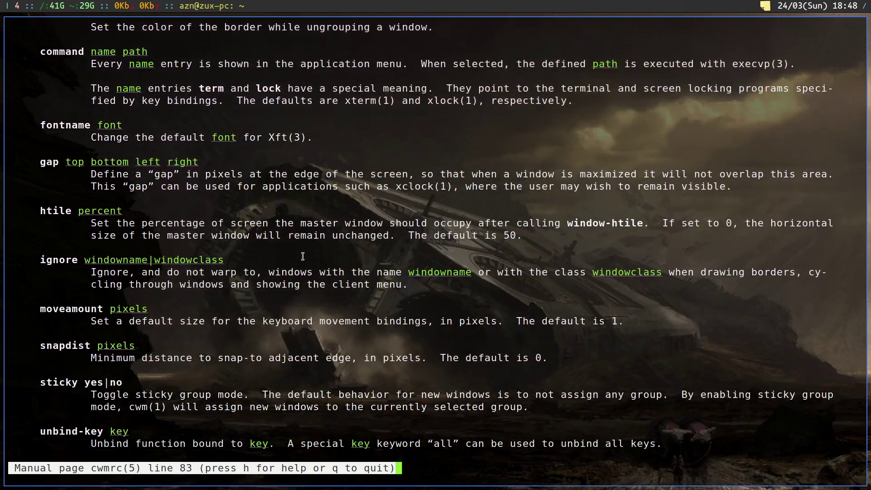
scroll(303, 257, down, 18)
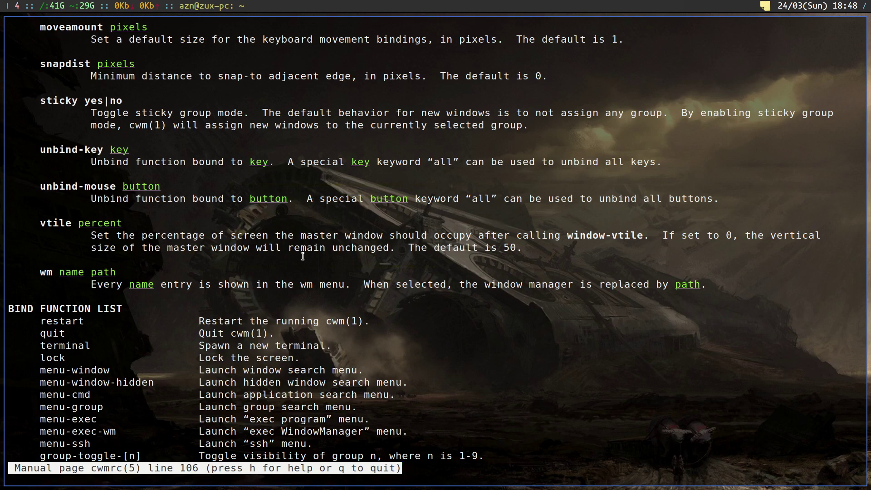
scroll(222, 205, down, 11)
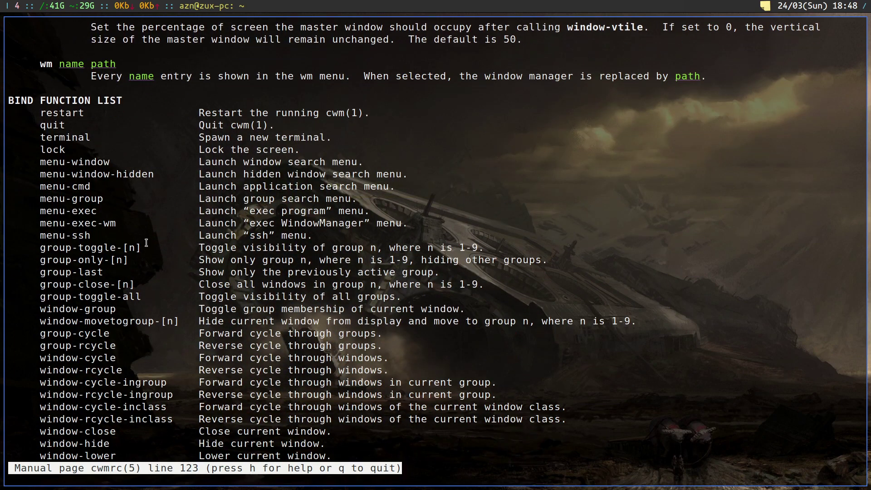
key(space)
key(space)
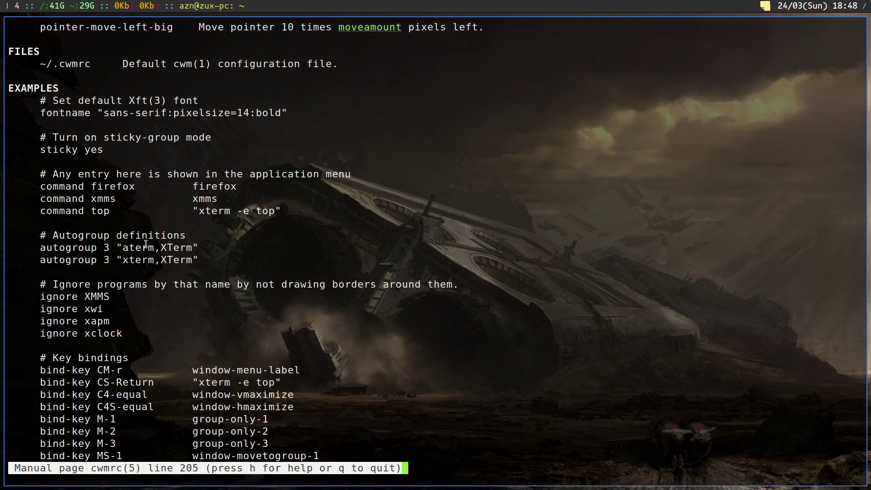
scroll(146, 244, down, 17)
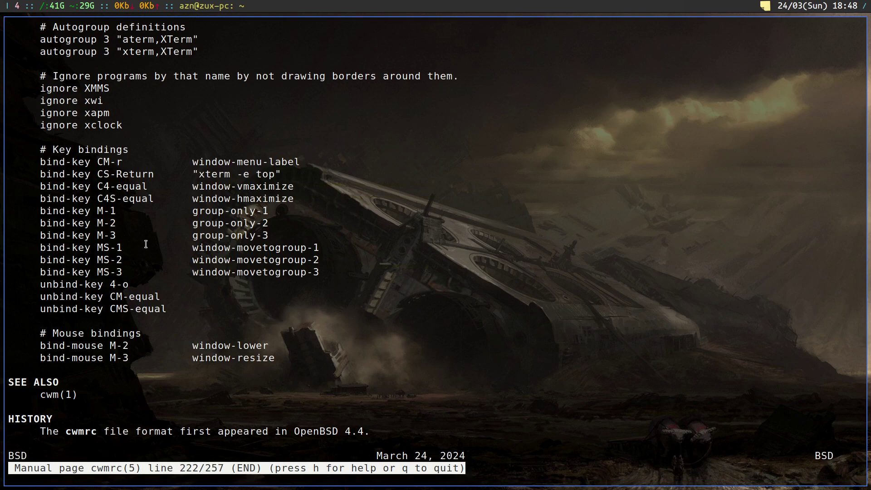
Step: Quit the manual, exit the shell to close urxvt, and close nano with Ctrl+X
text(qexi)
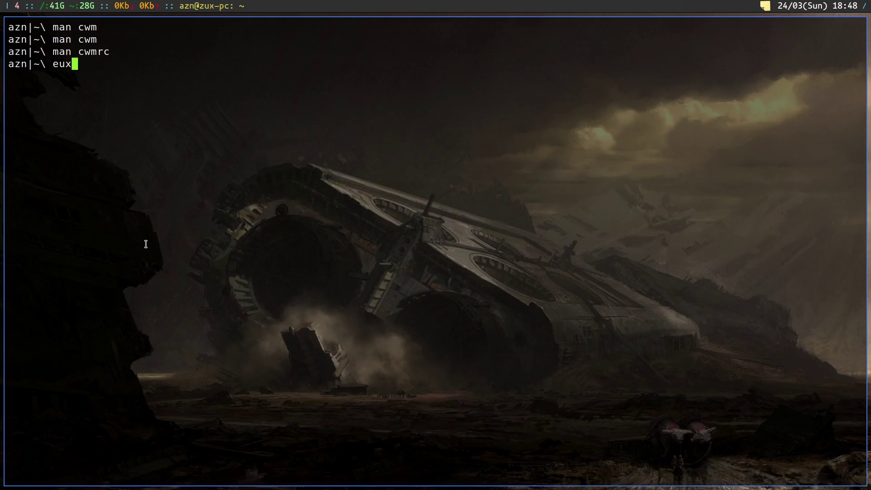
key(BackSpace)
key(BackSpace)
text(xit)
key(Return)
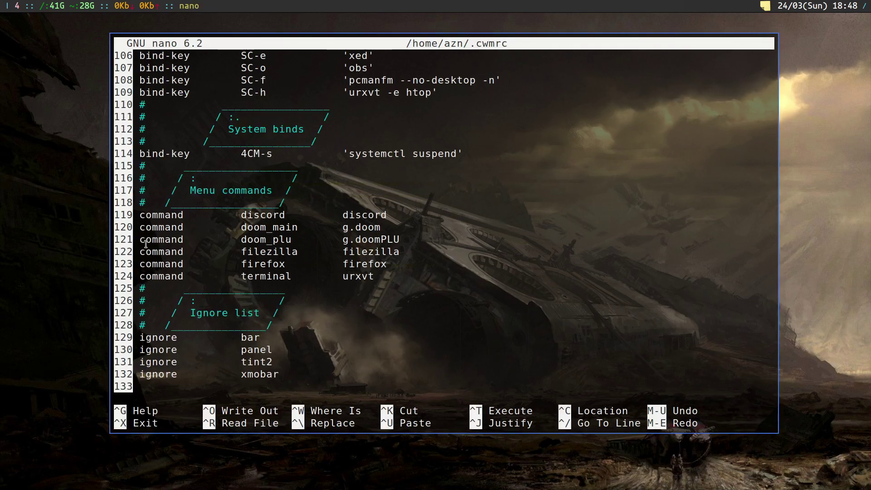
key(ctrl+x)
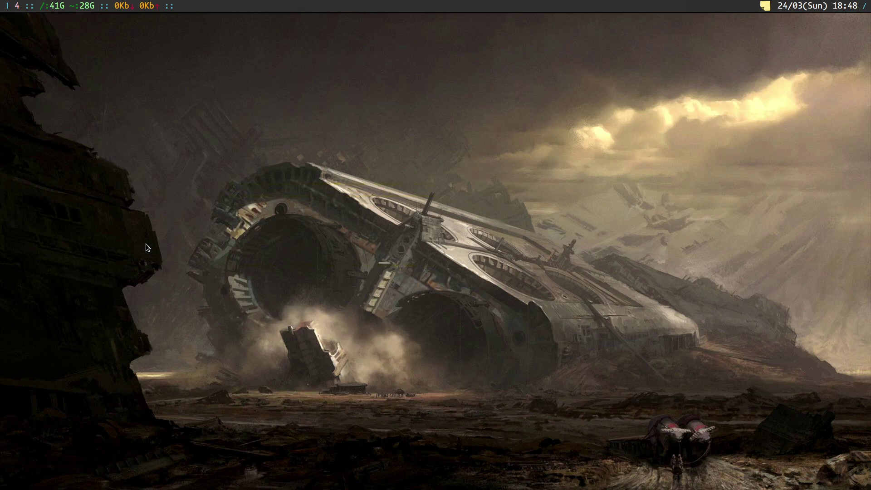